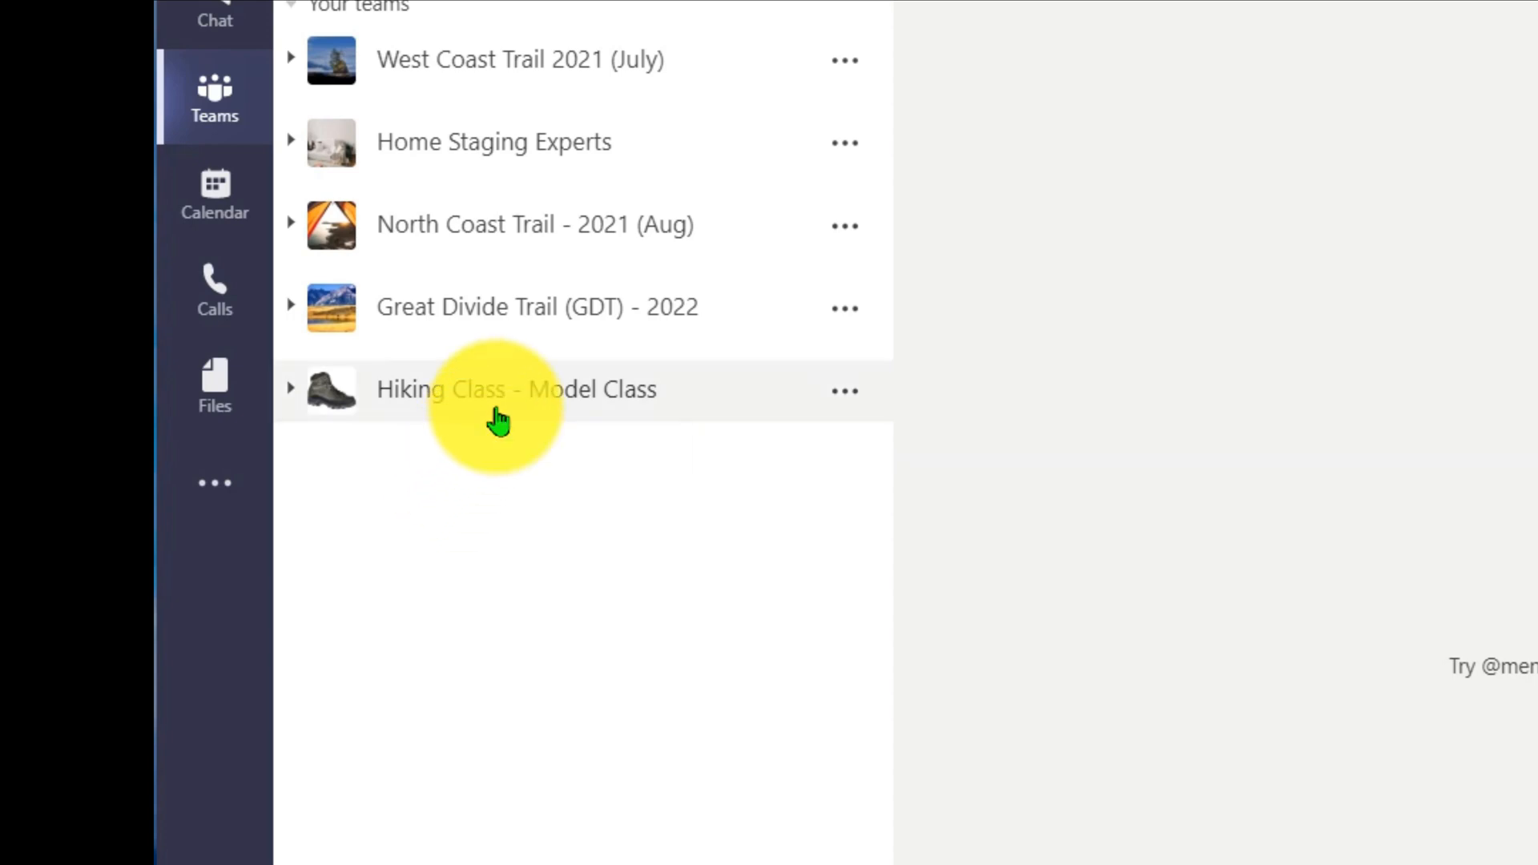
- Start creating a new team from an existing team, using "Hiking Class - Model Class" as the template
click(294, 397)
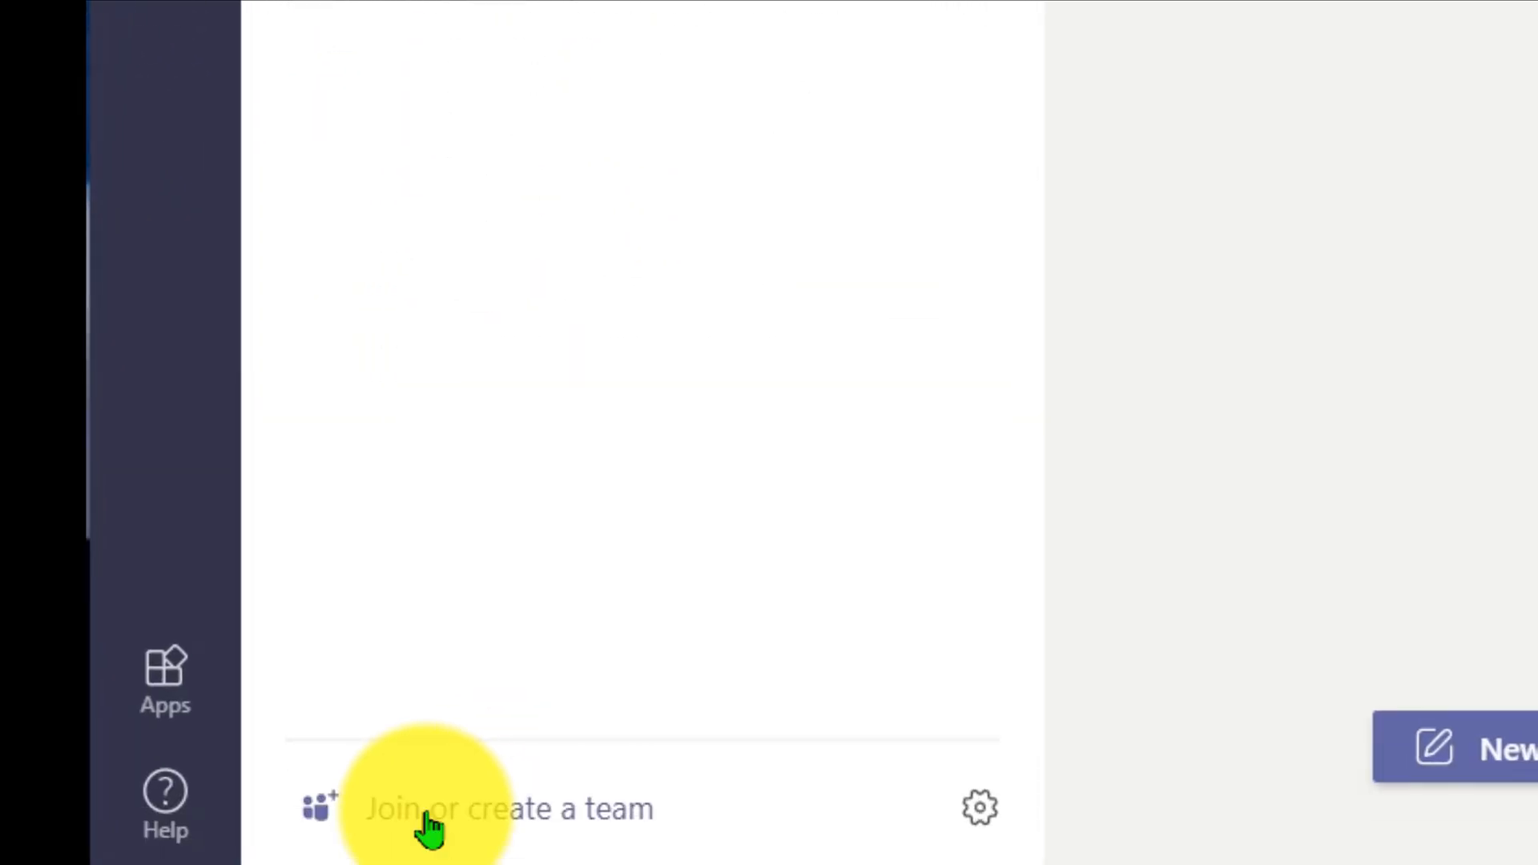
click(428, 825)
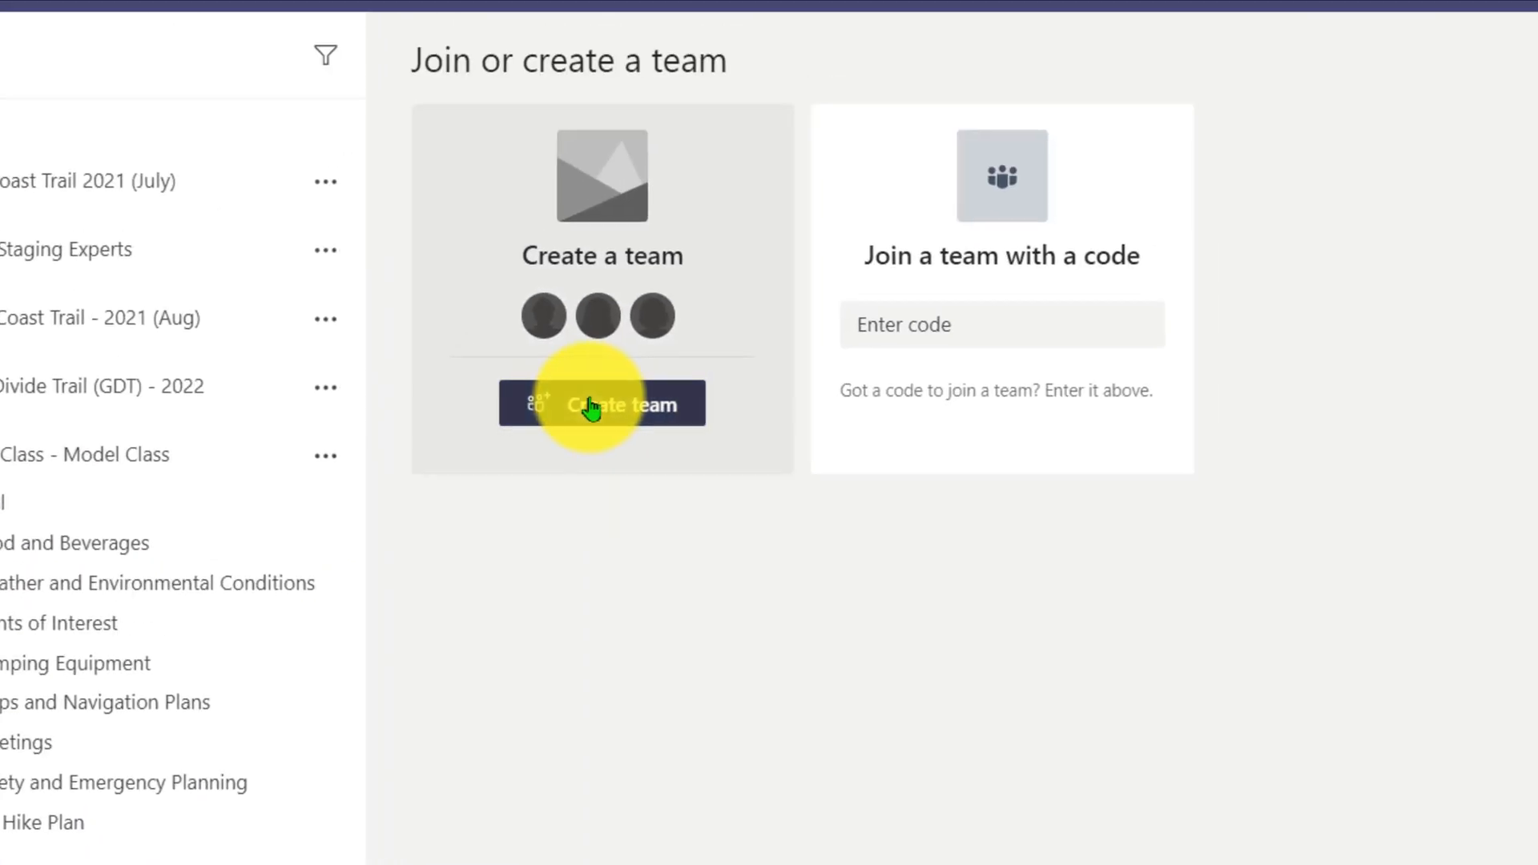
click(725, 152)
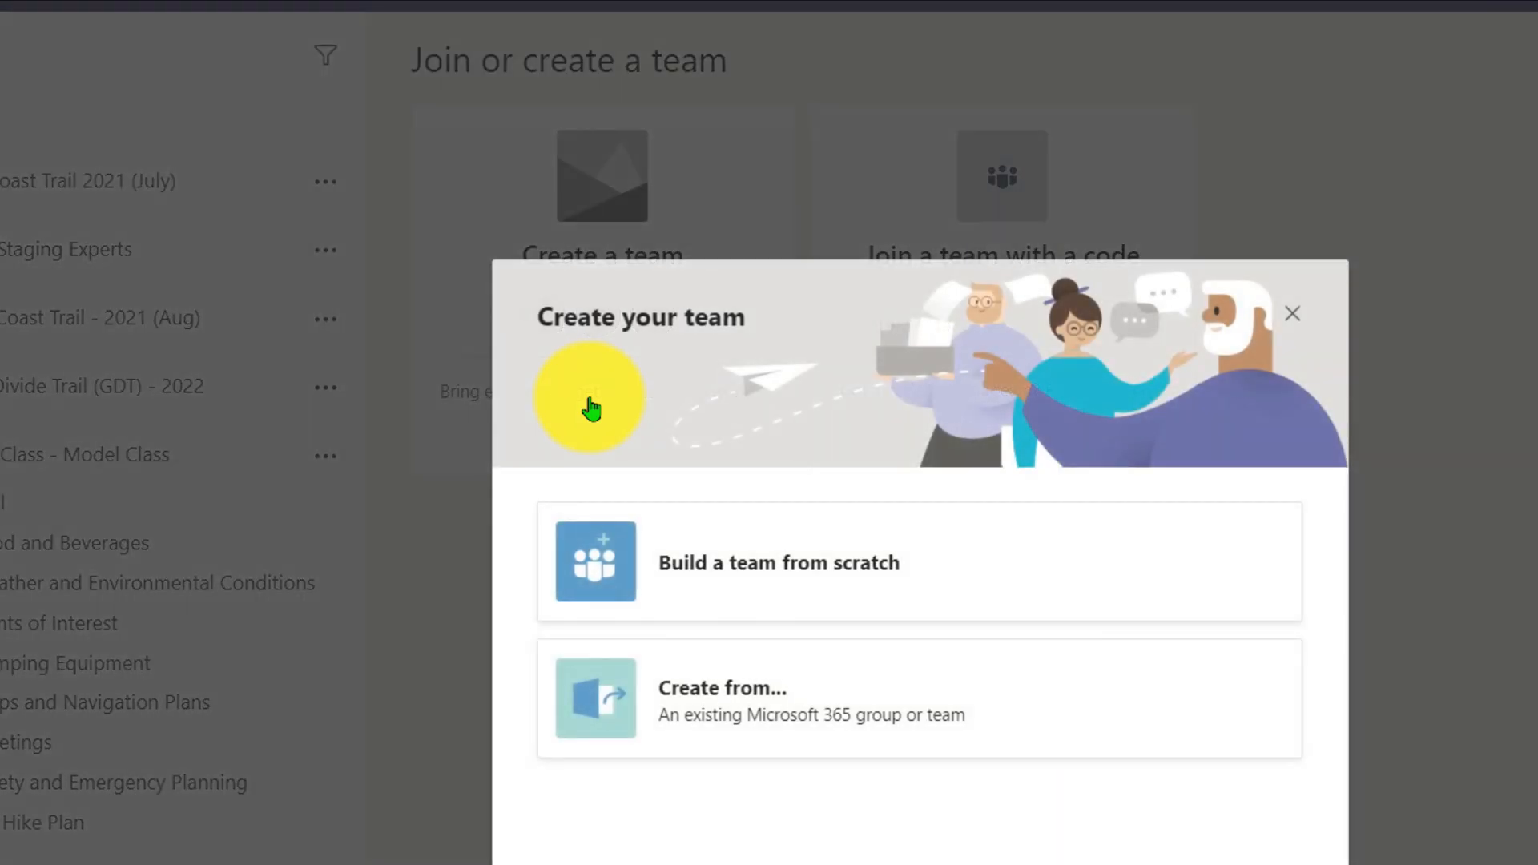
click(601, 699)
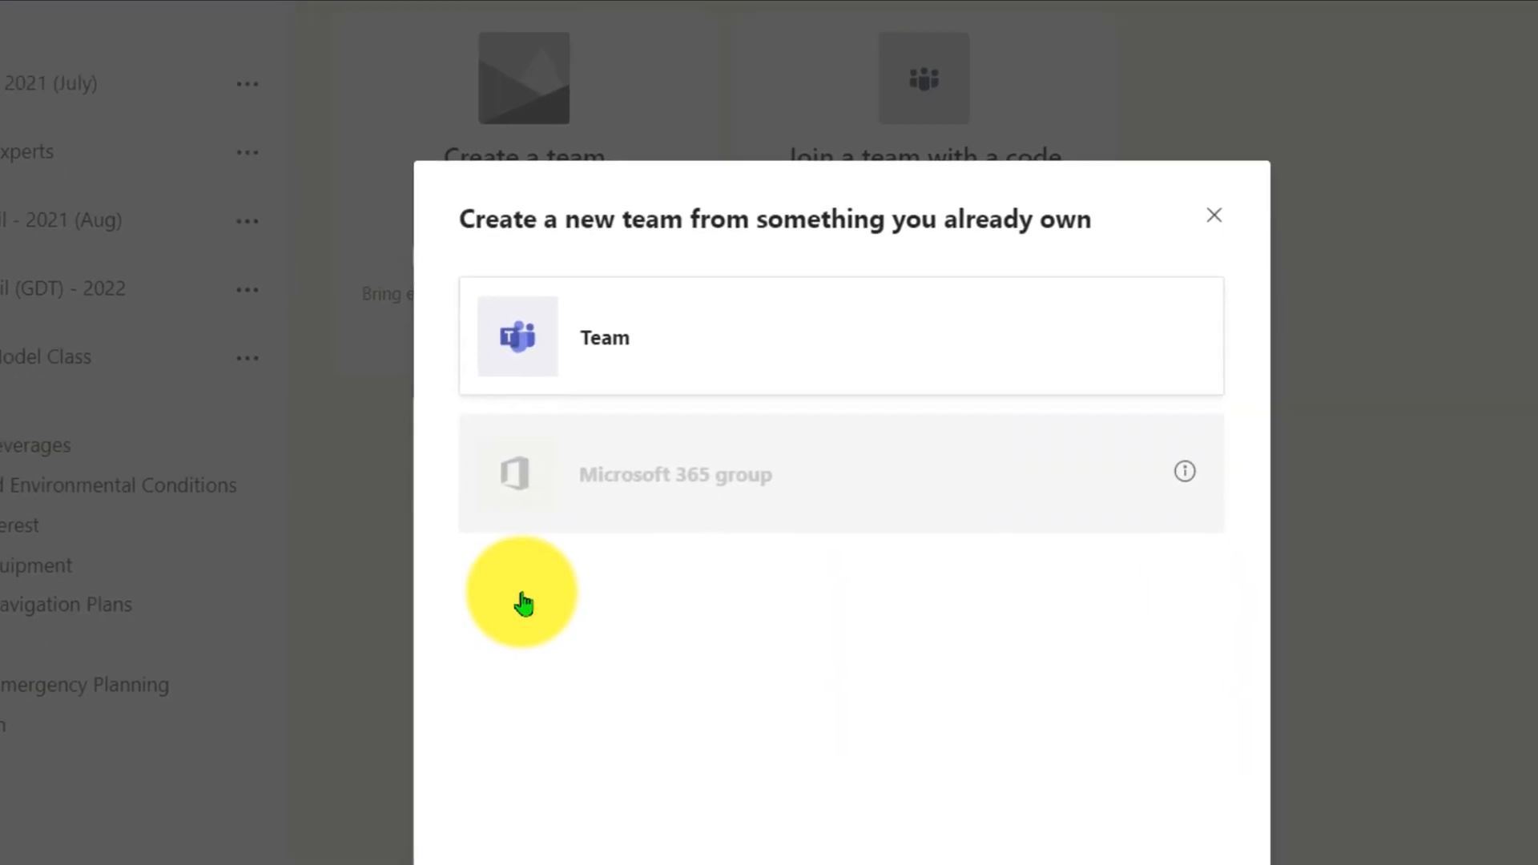
click(578, 359)
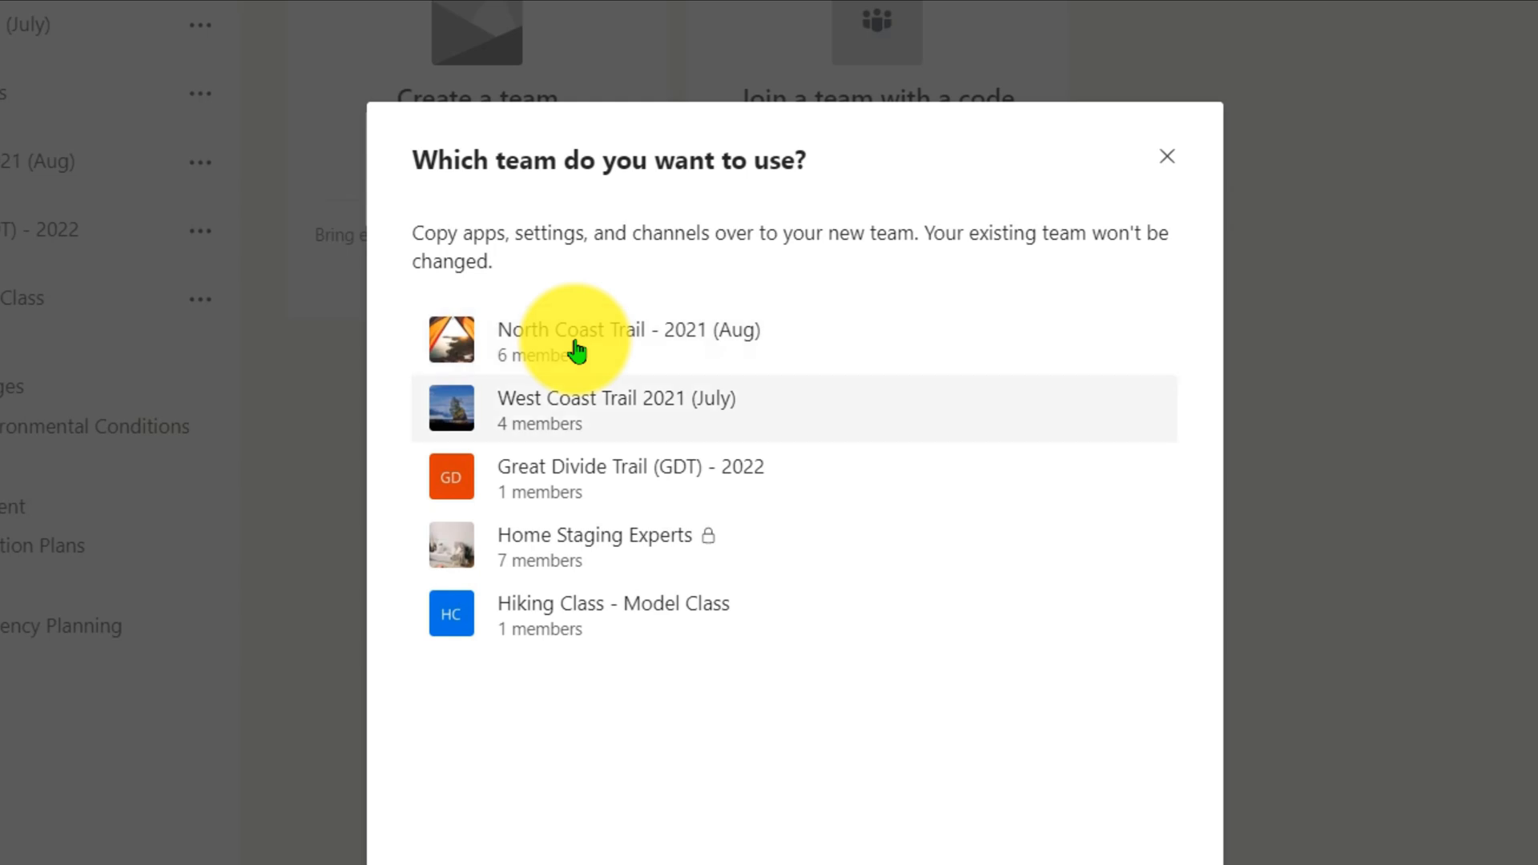
click(580, 612)
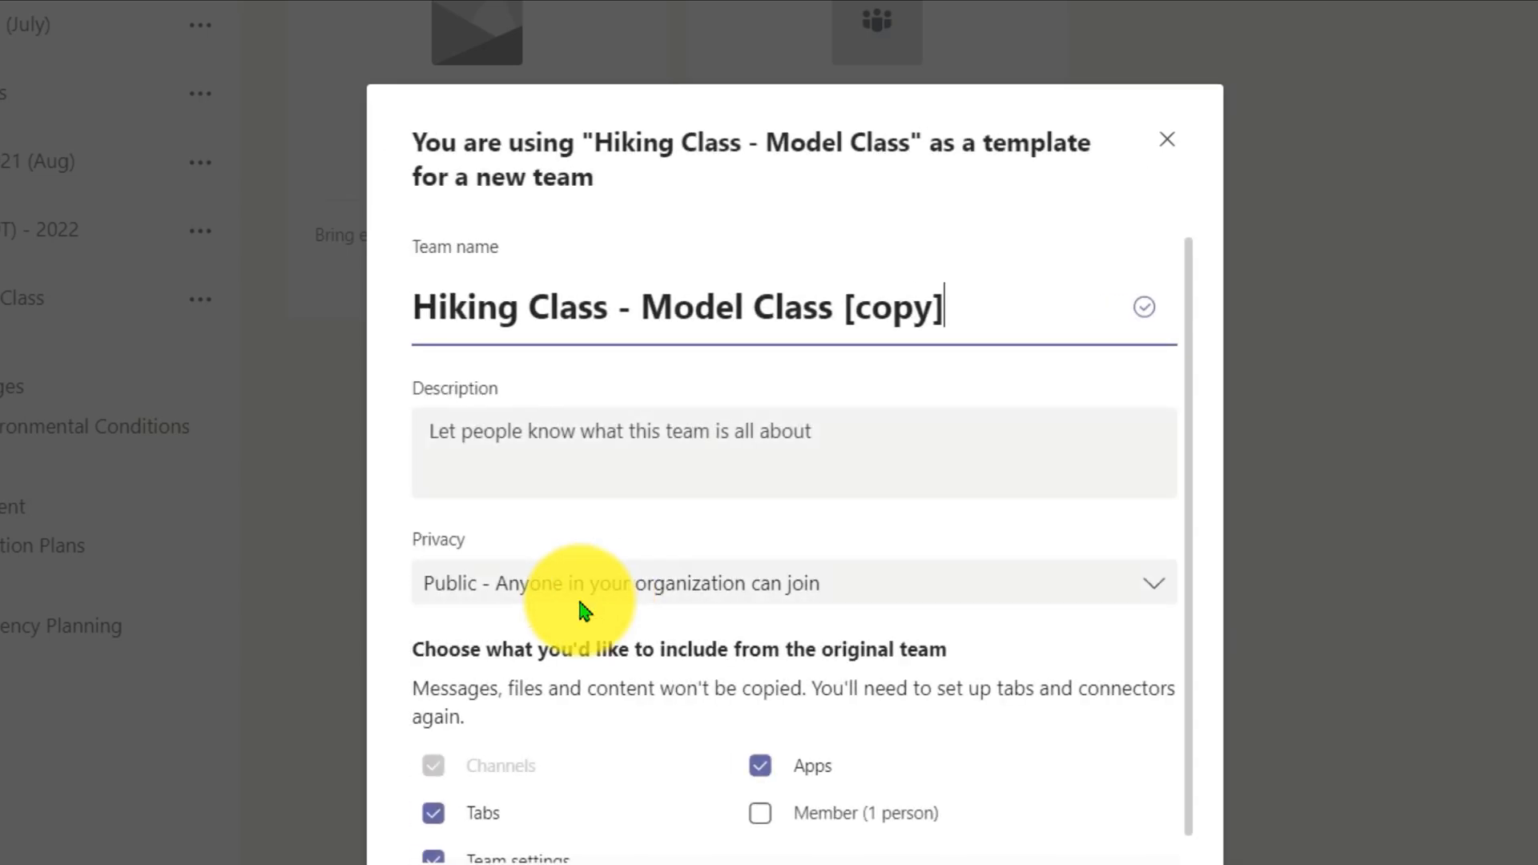
- Enter "Hike the PCT in 2023" as the new team's description and create the team
scroll(606, 606, down, 1)
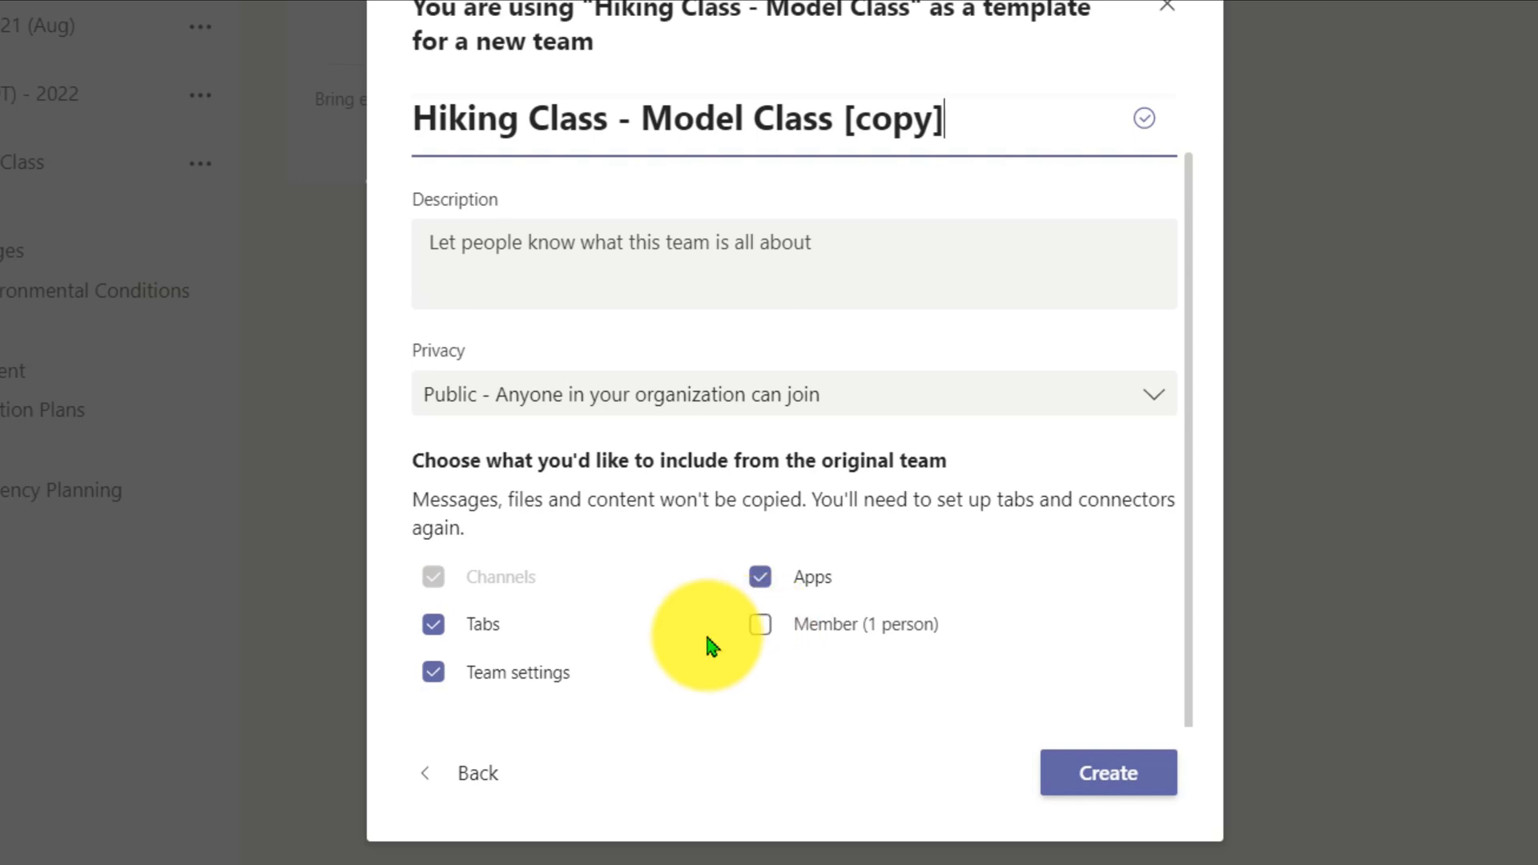
click(580, 252)
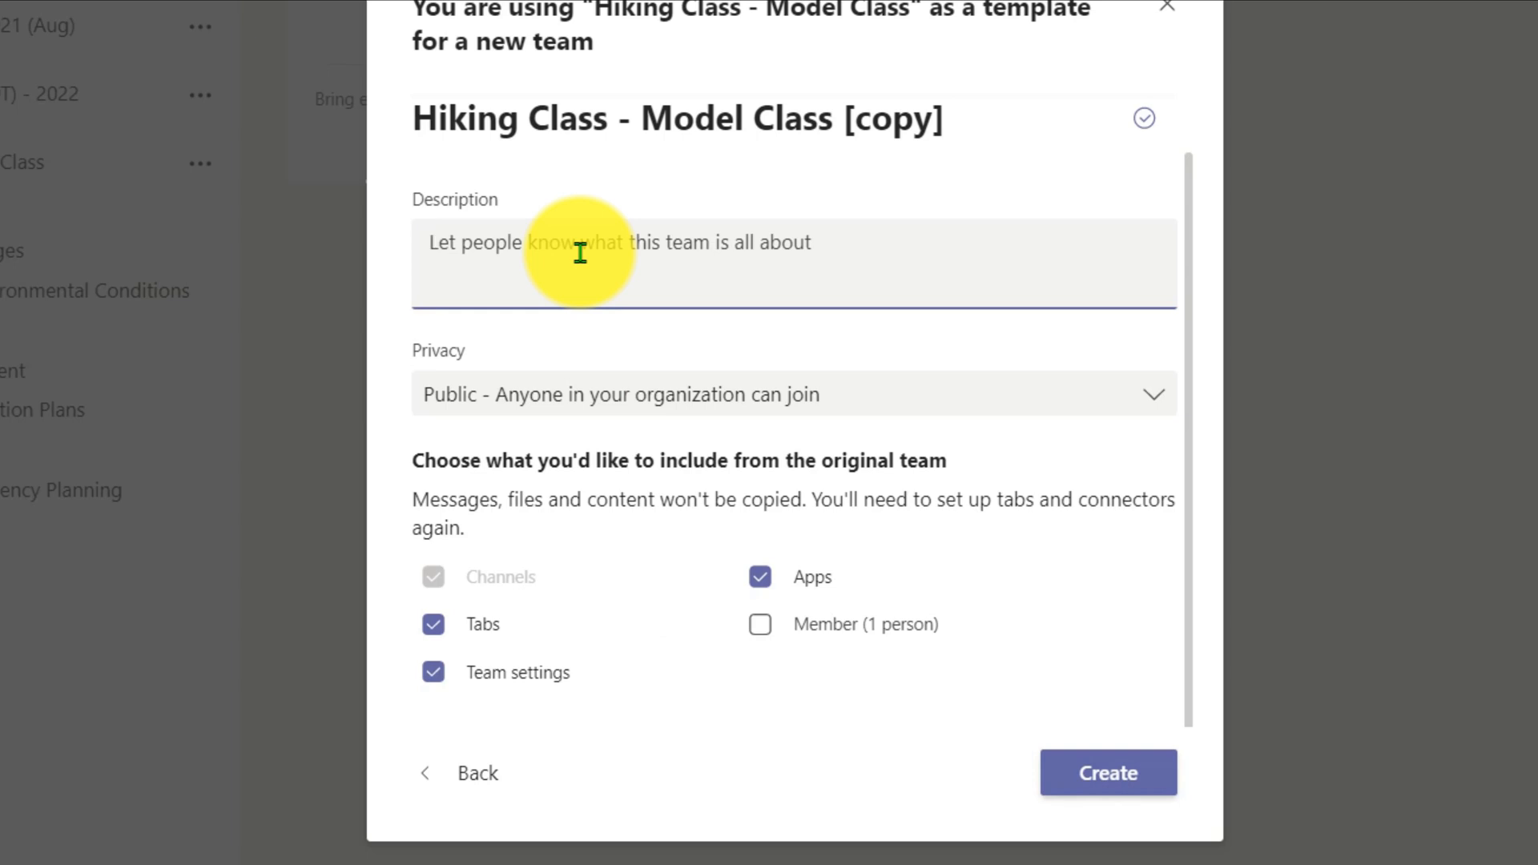
text(Hike the PCT in 2023)
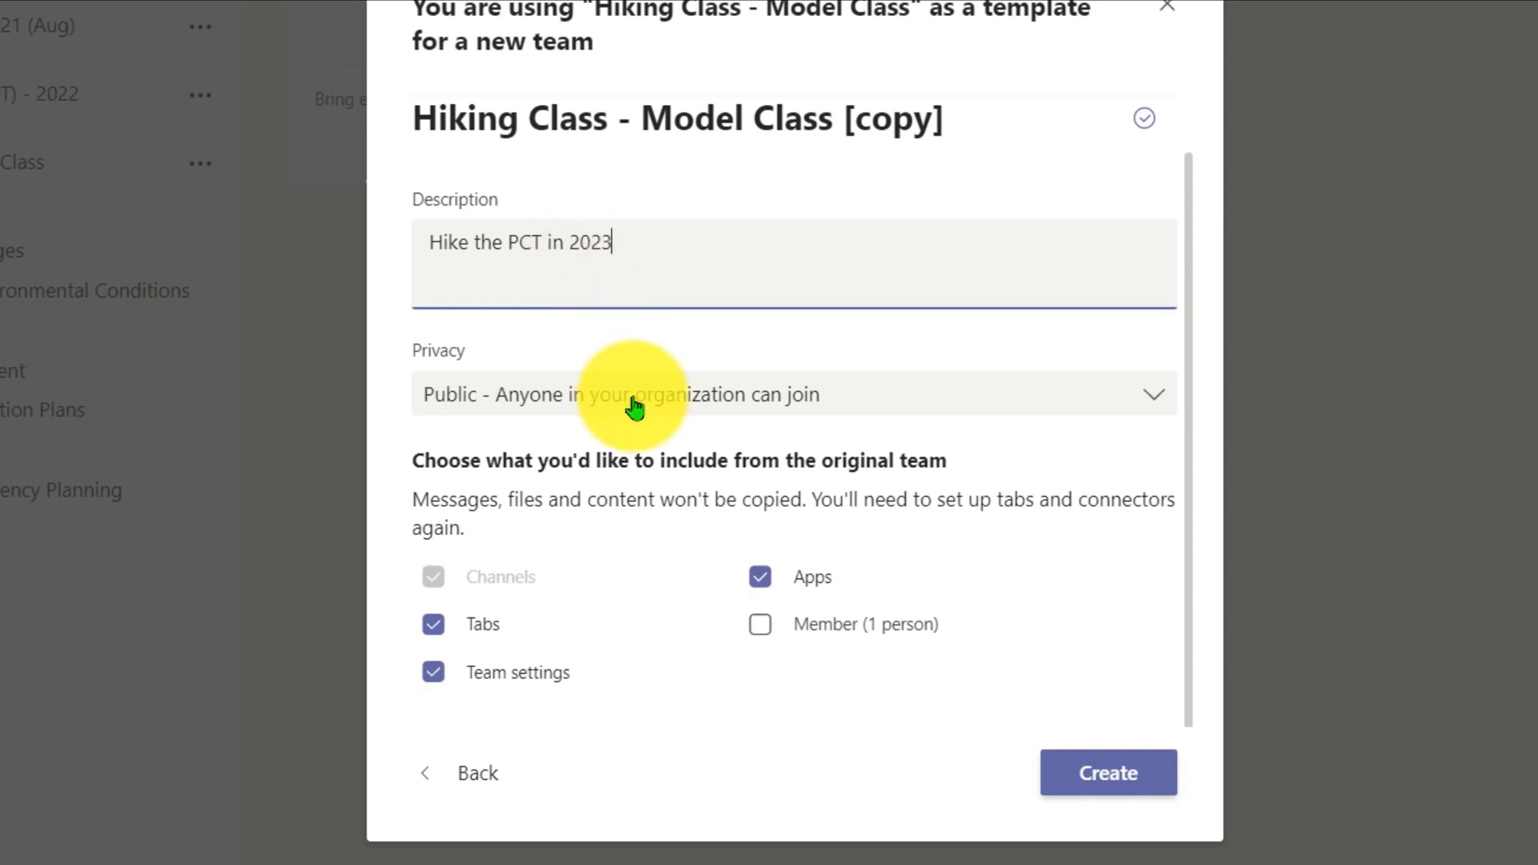
click(1090, 776)
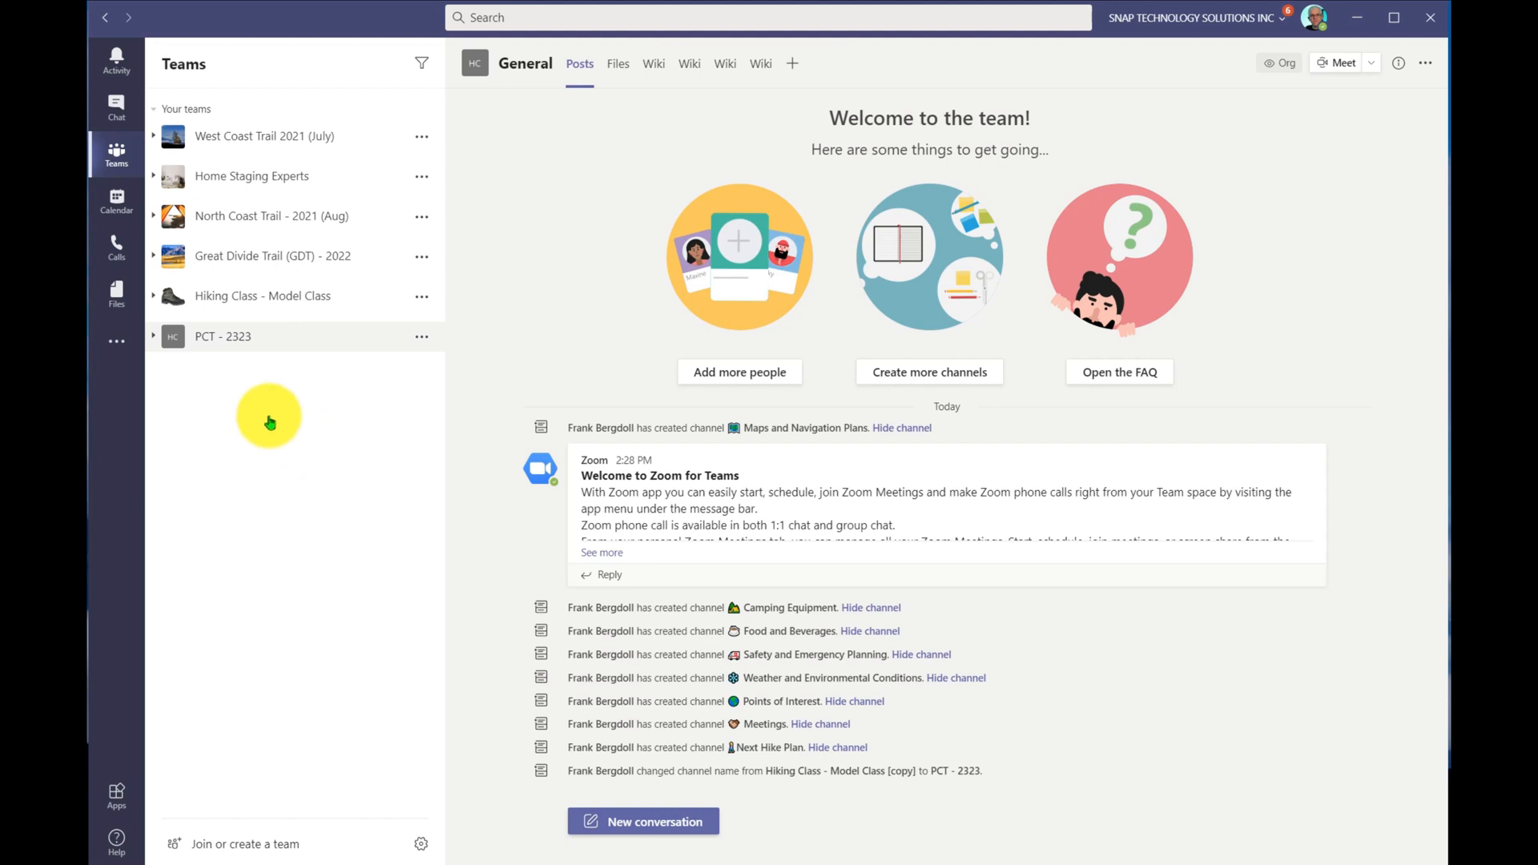
- Expand the "PCT - 2323" and "Hiking Class - Model Class" teams to compare their channel lists
click(155, 343)
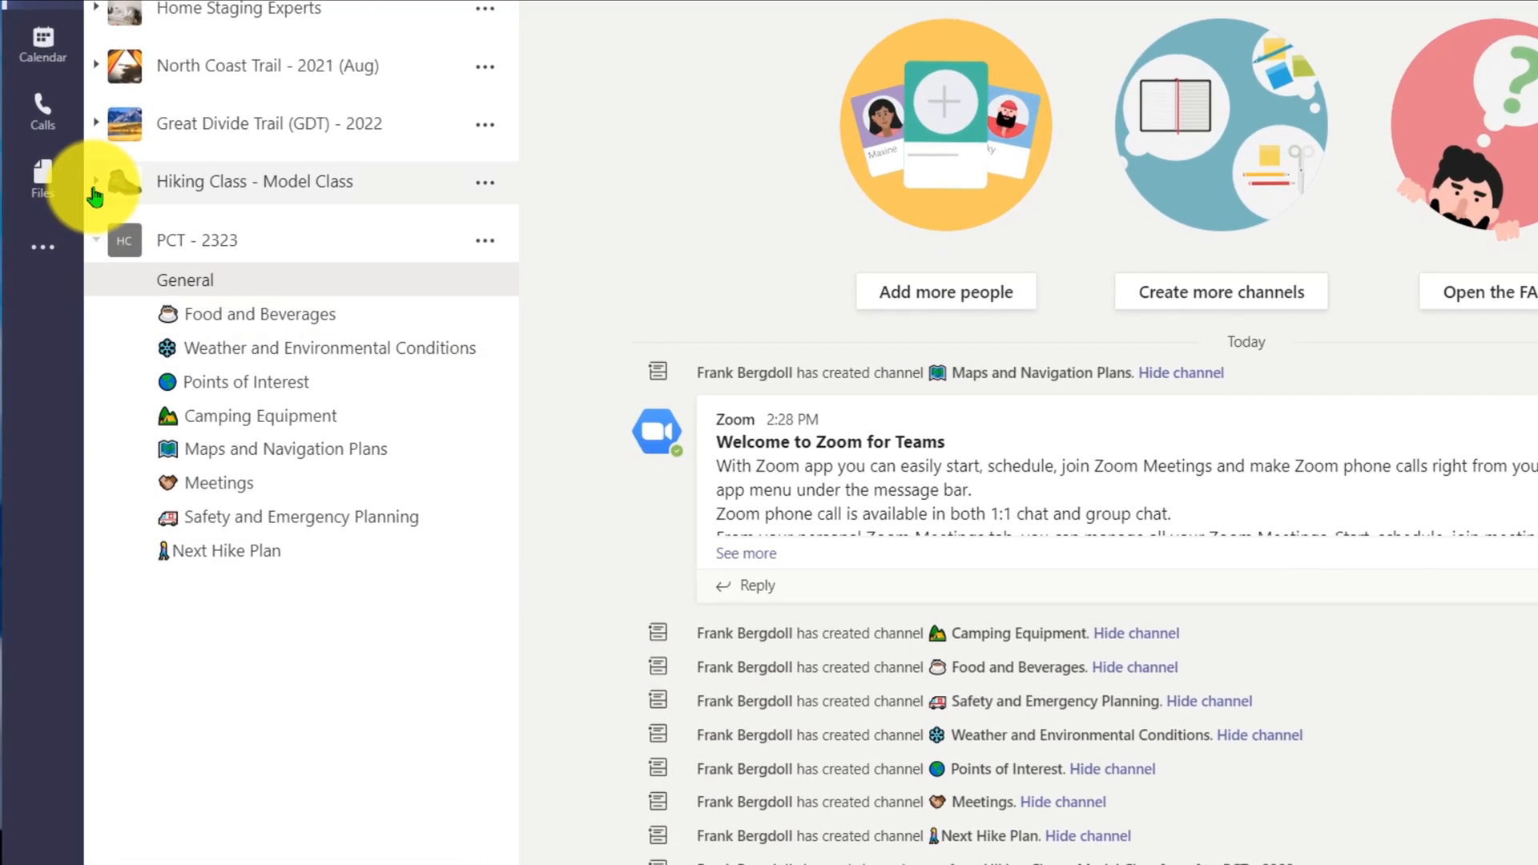
click(152, 304)
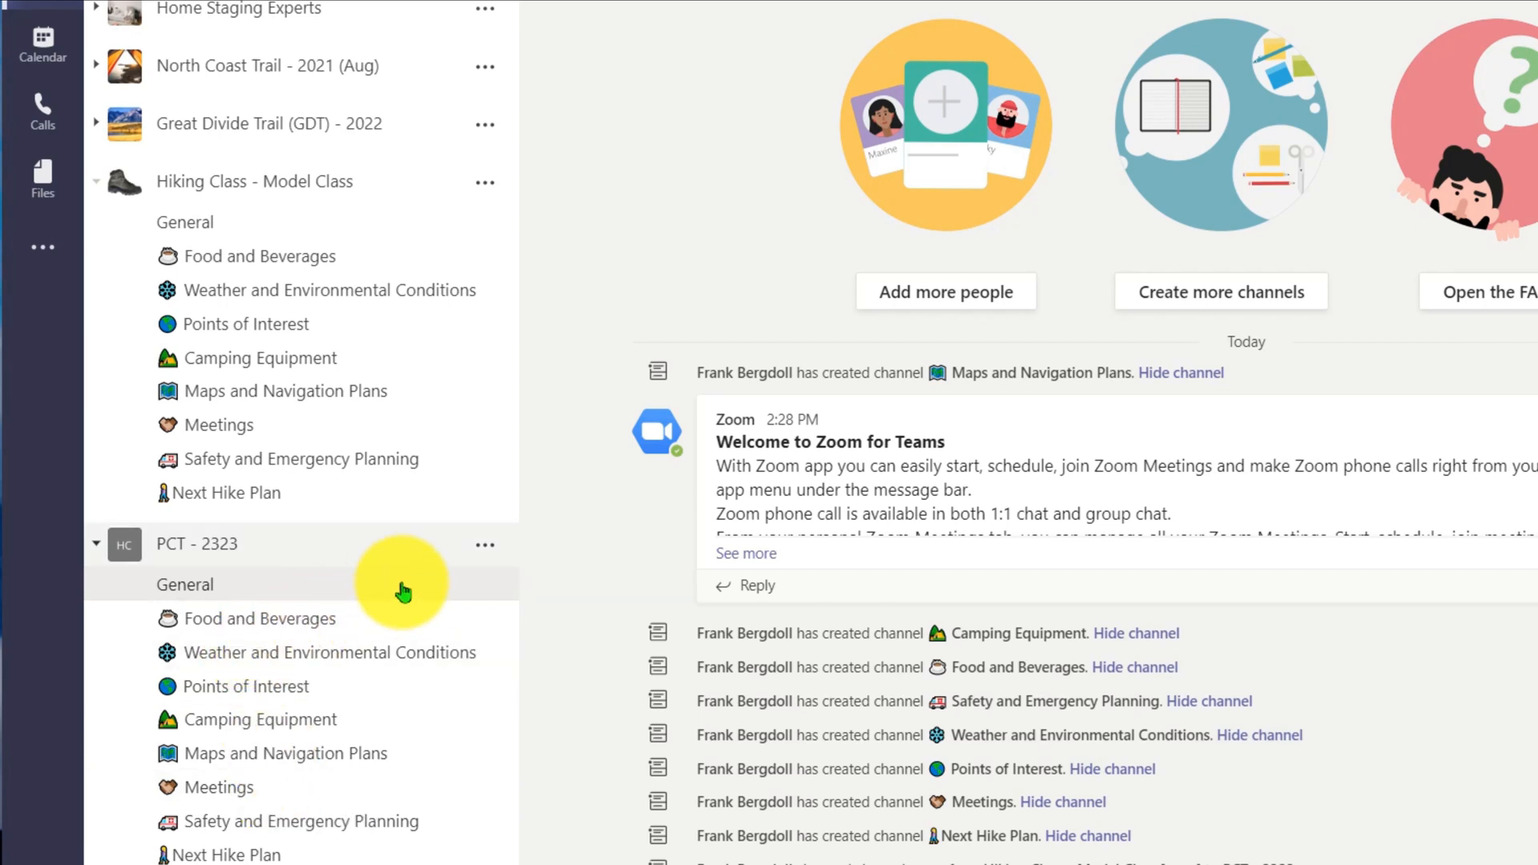
- Upload PCT.jpg as the picture of the "PCT - 2323" team and save it
click(484, 551)
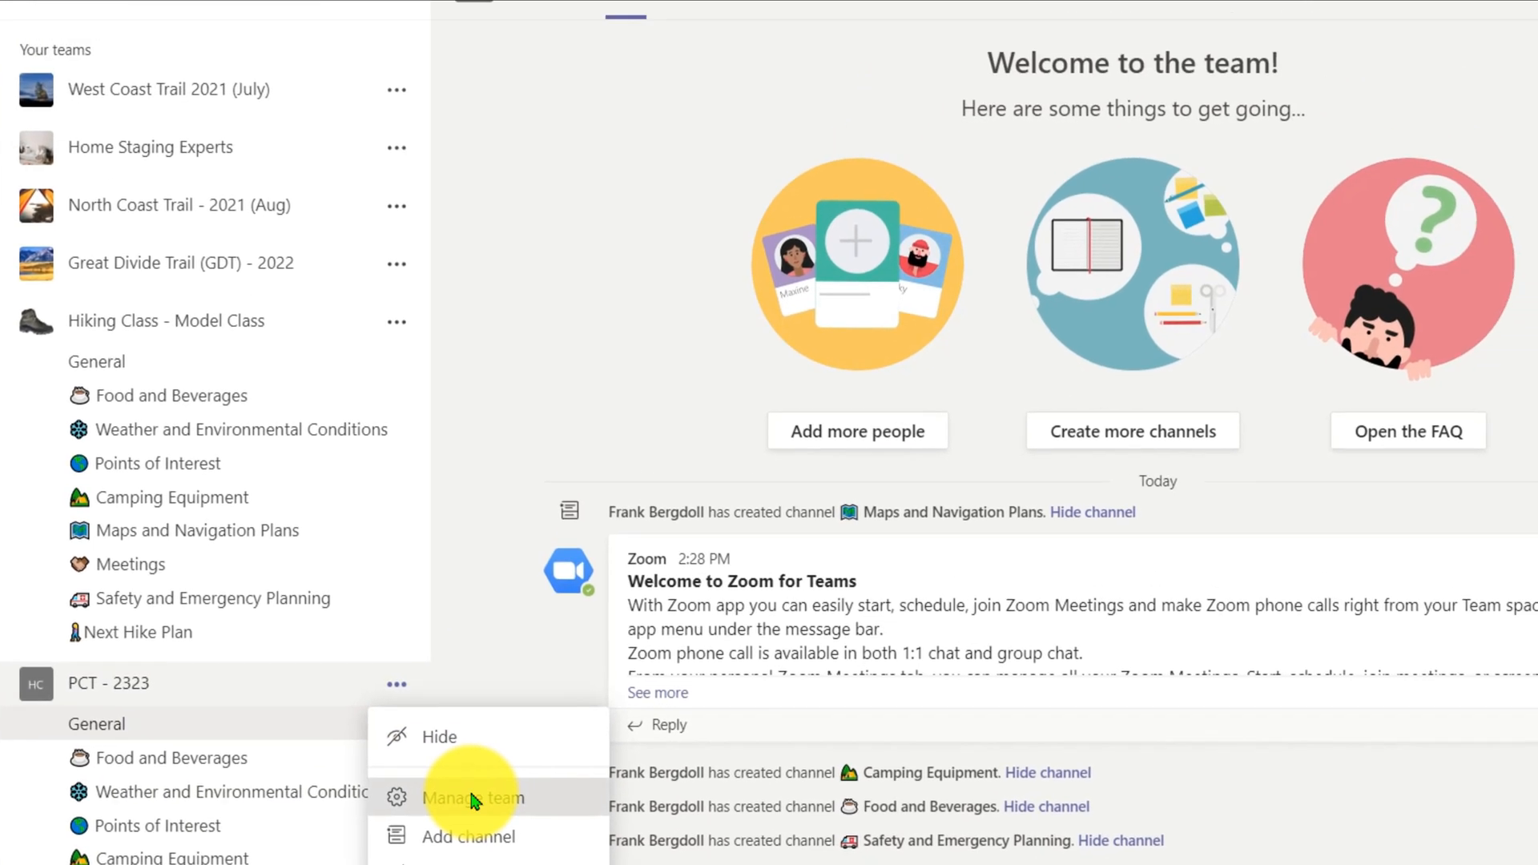
click(556, 659)
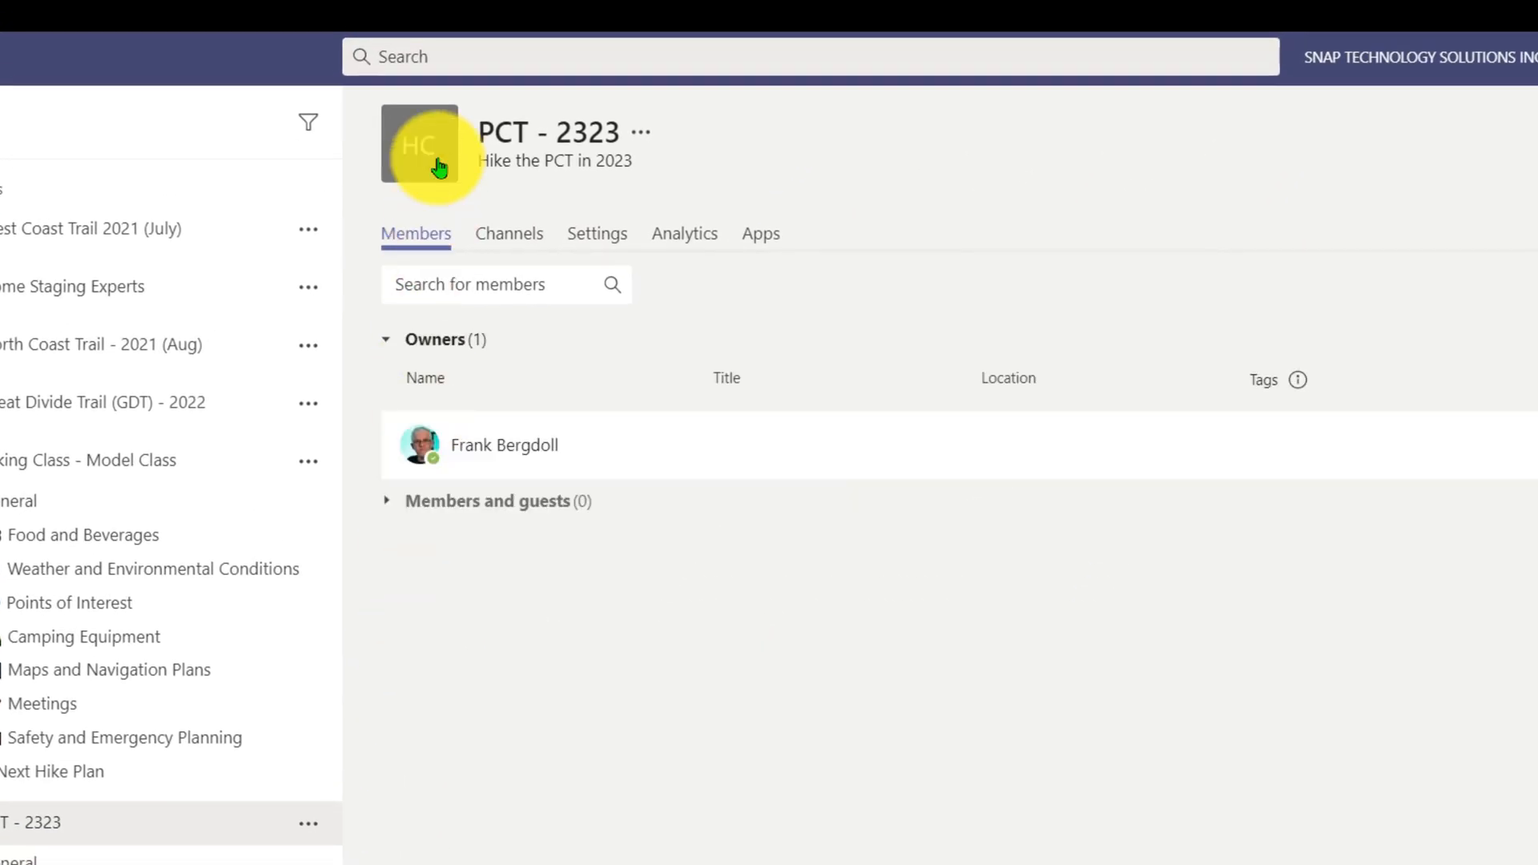
click(432, 160)
click(670, 638)
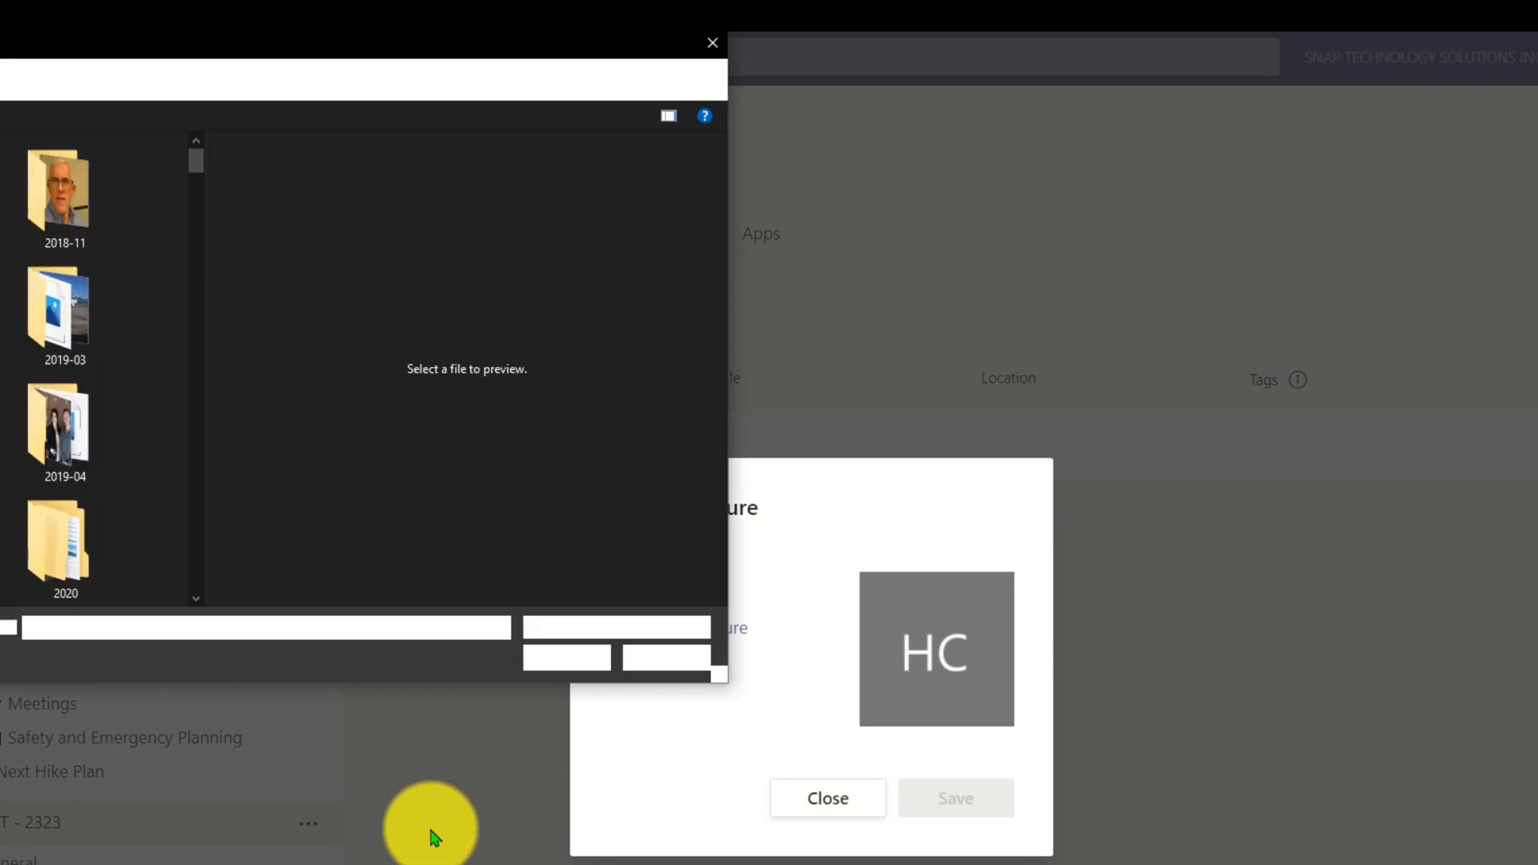
text(PCT)
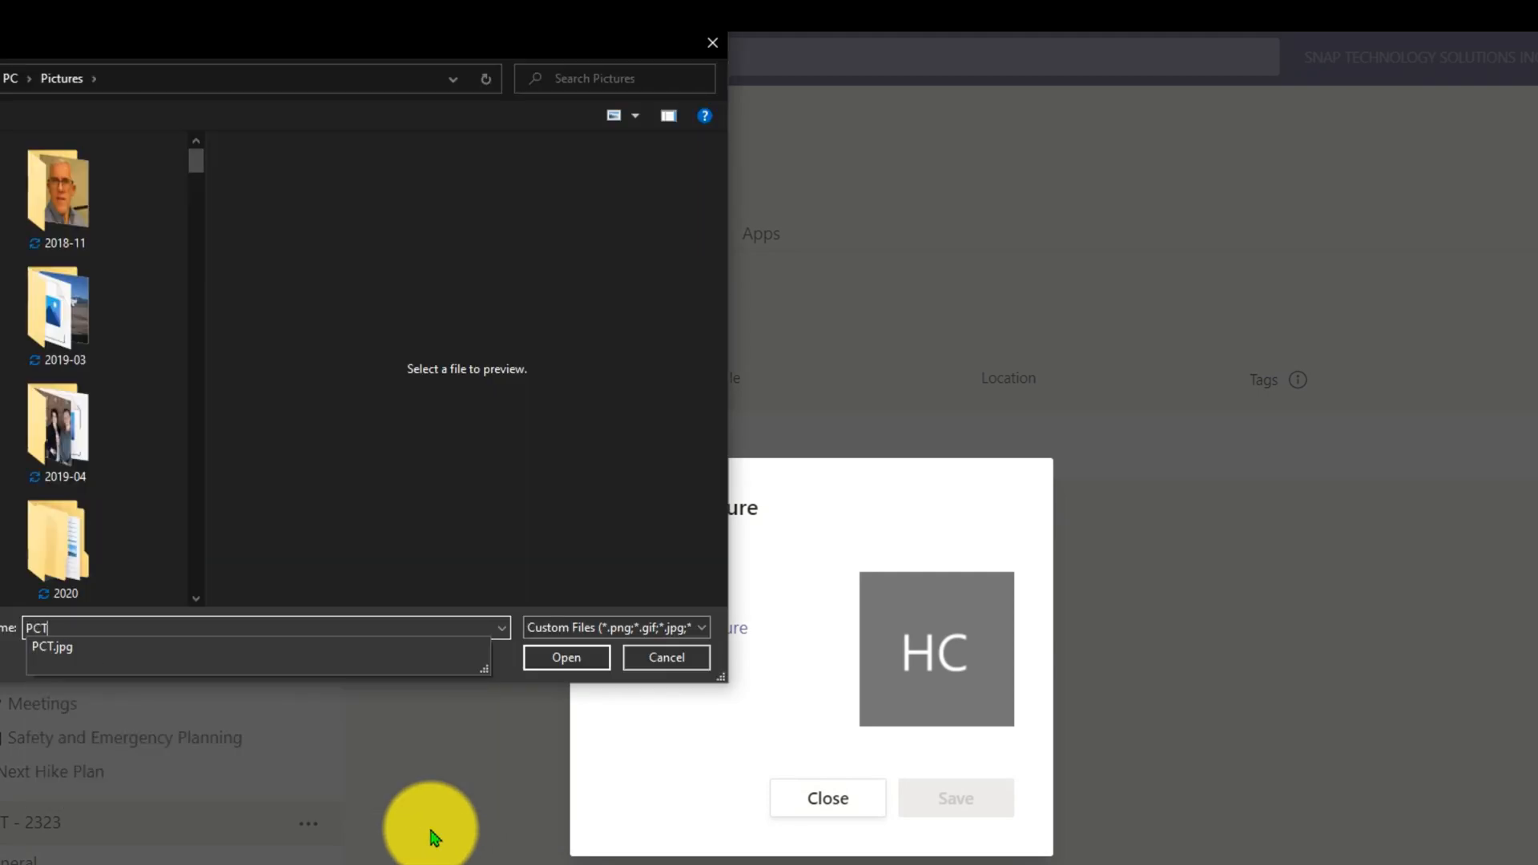
click(412, 648)
click(562, 657)
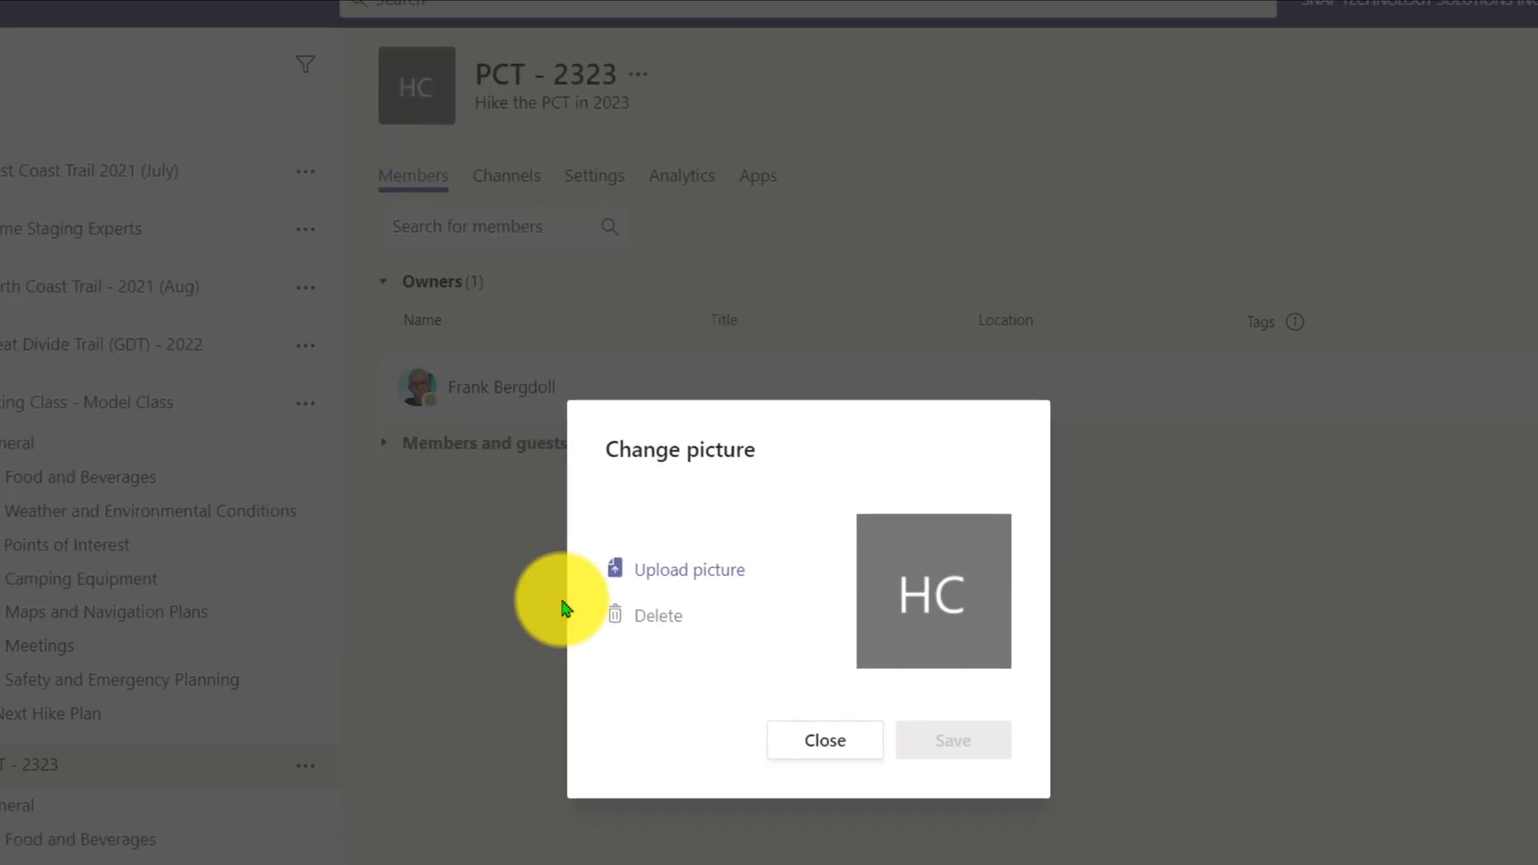
click(950, 630)
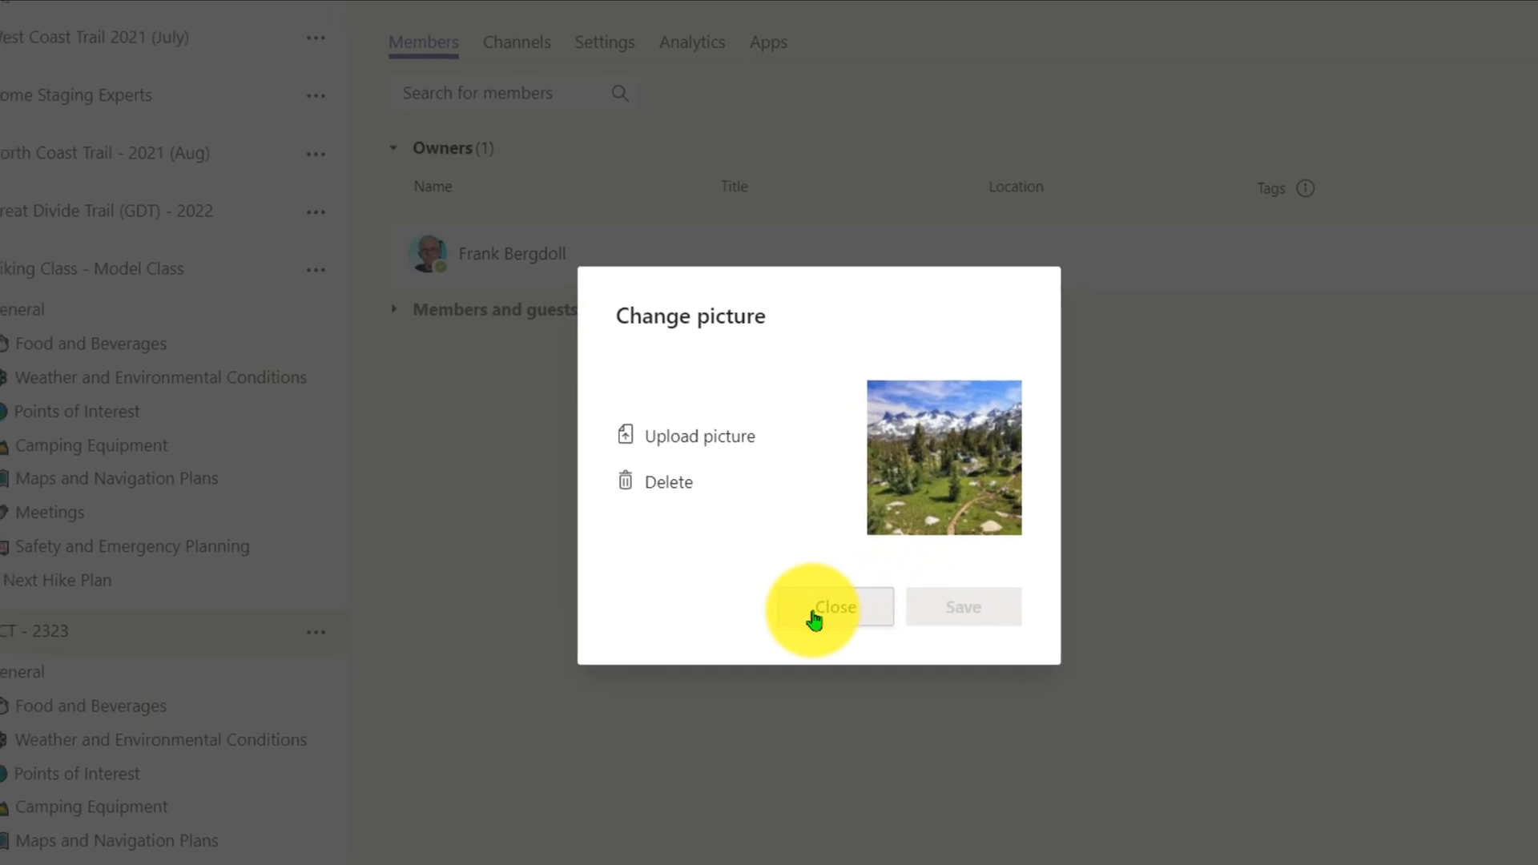
click(813, 618)
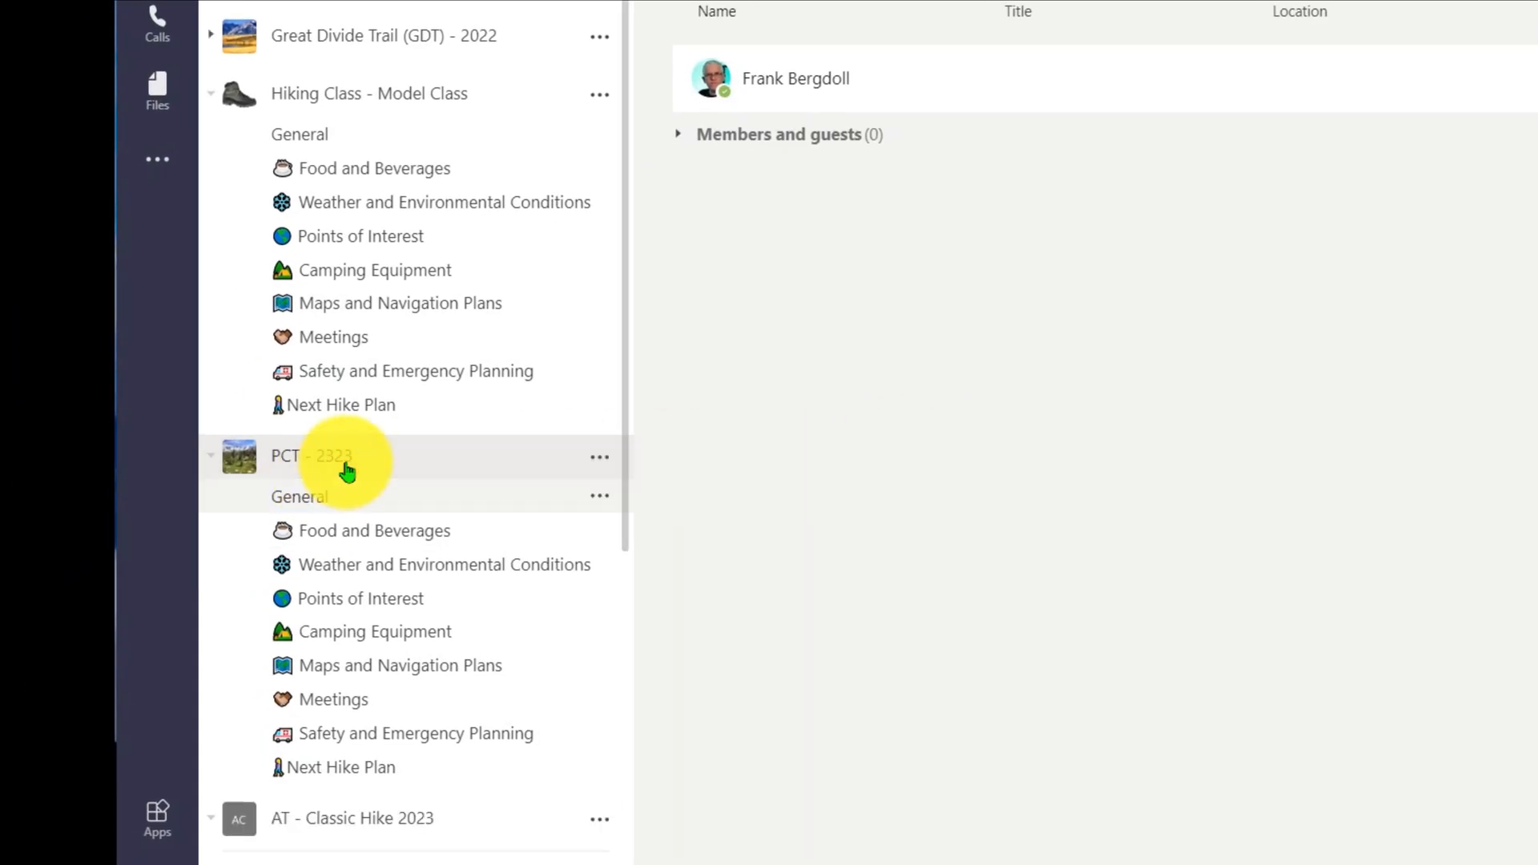
- Rename the "PCT - 2323" team to "PCT - 2023" in its team details
click(599, 458)
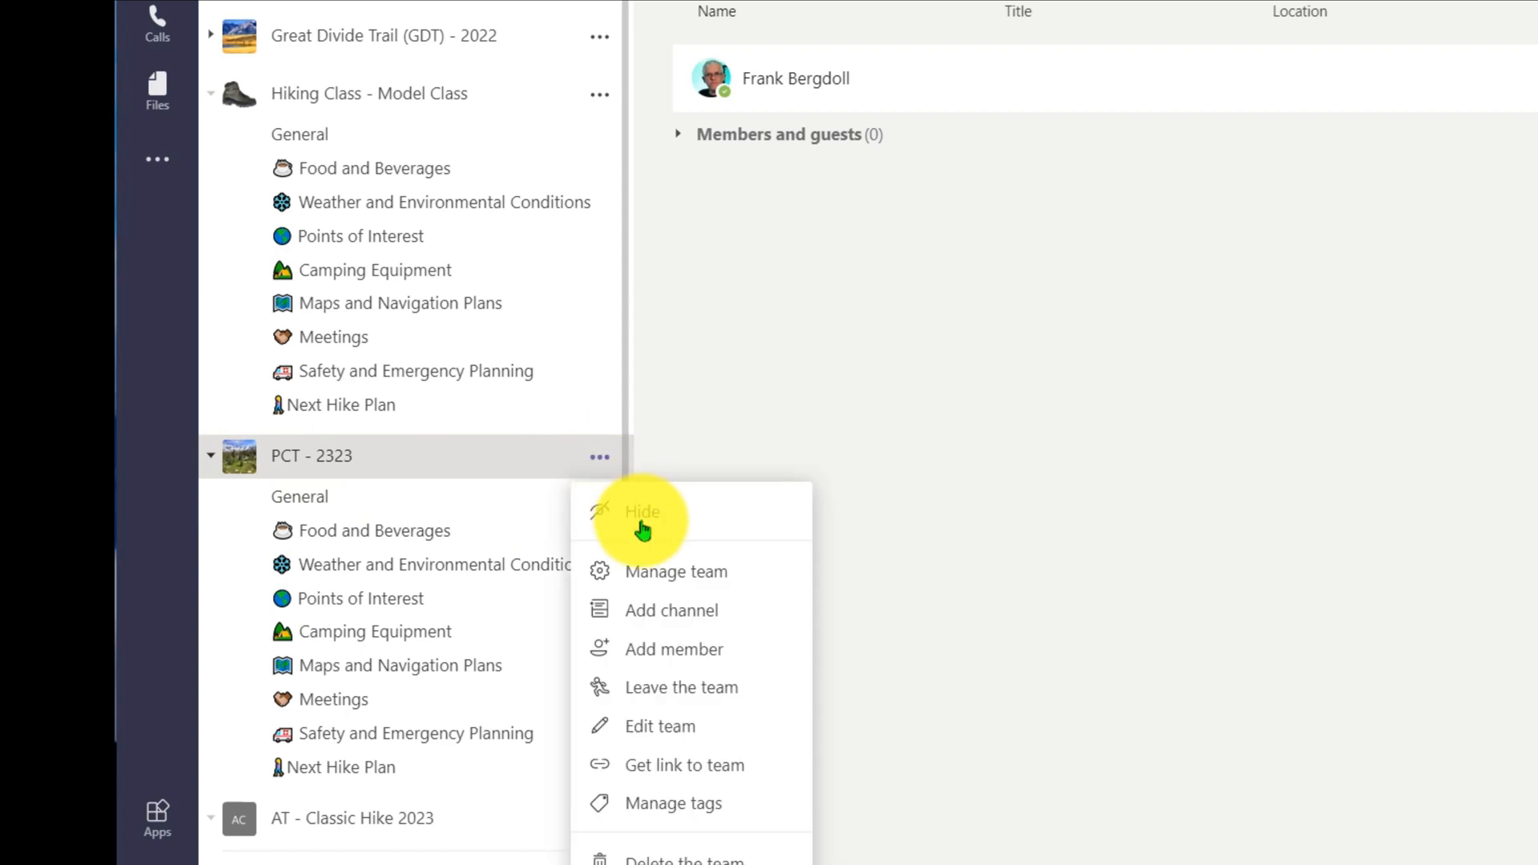
click(679, 580)
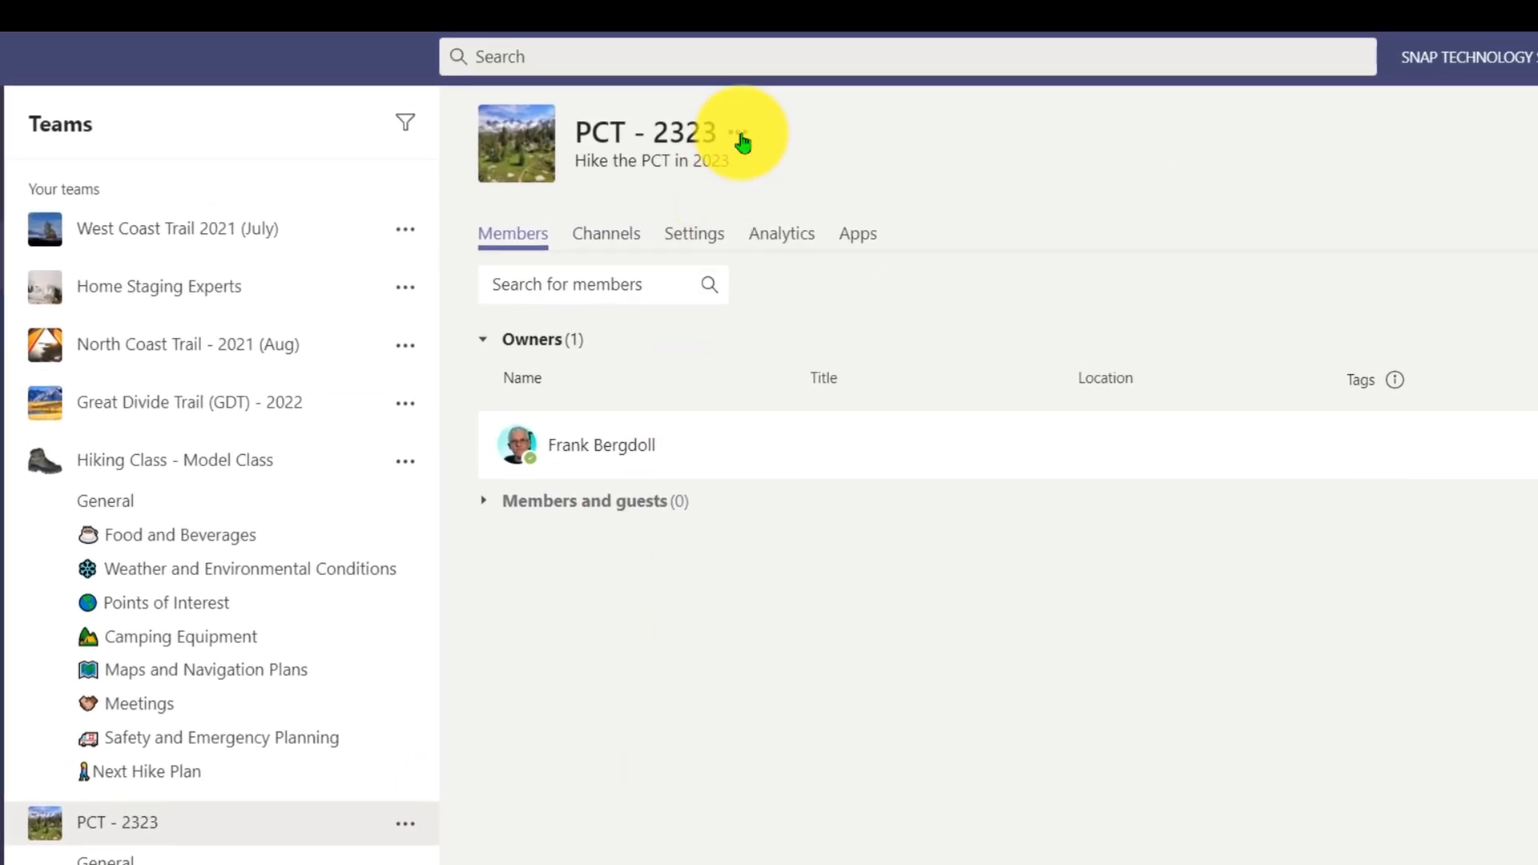
click(741, 133)
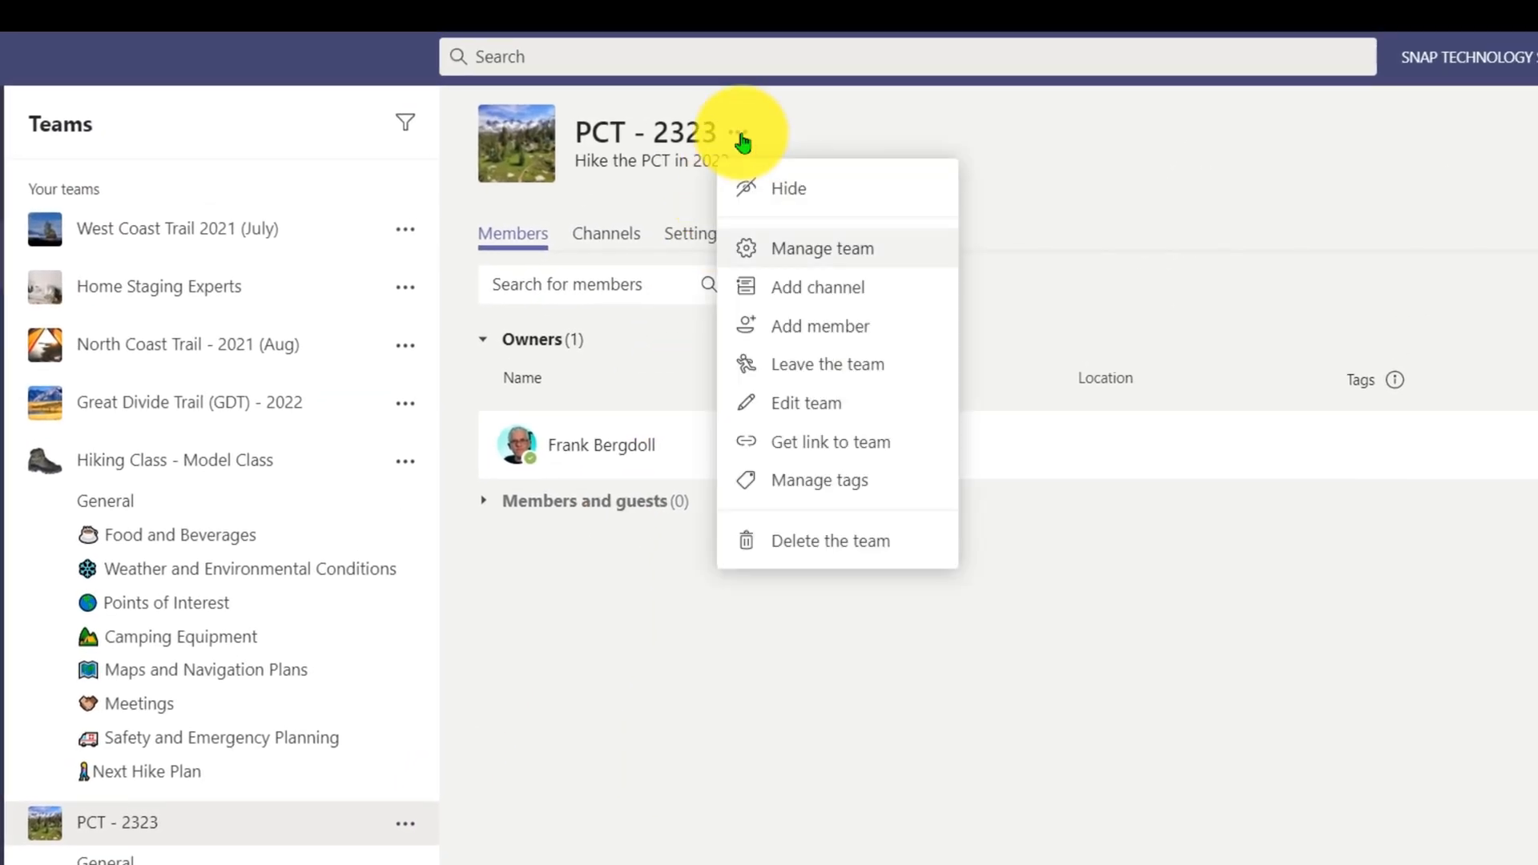
click(839, 403)
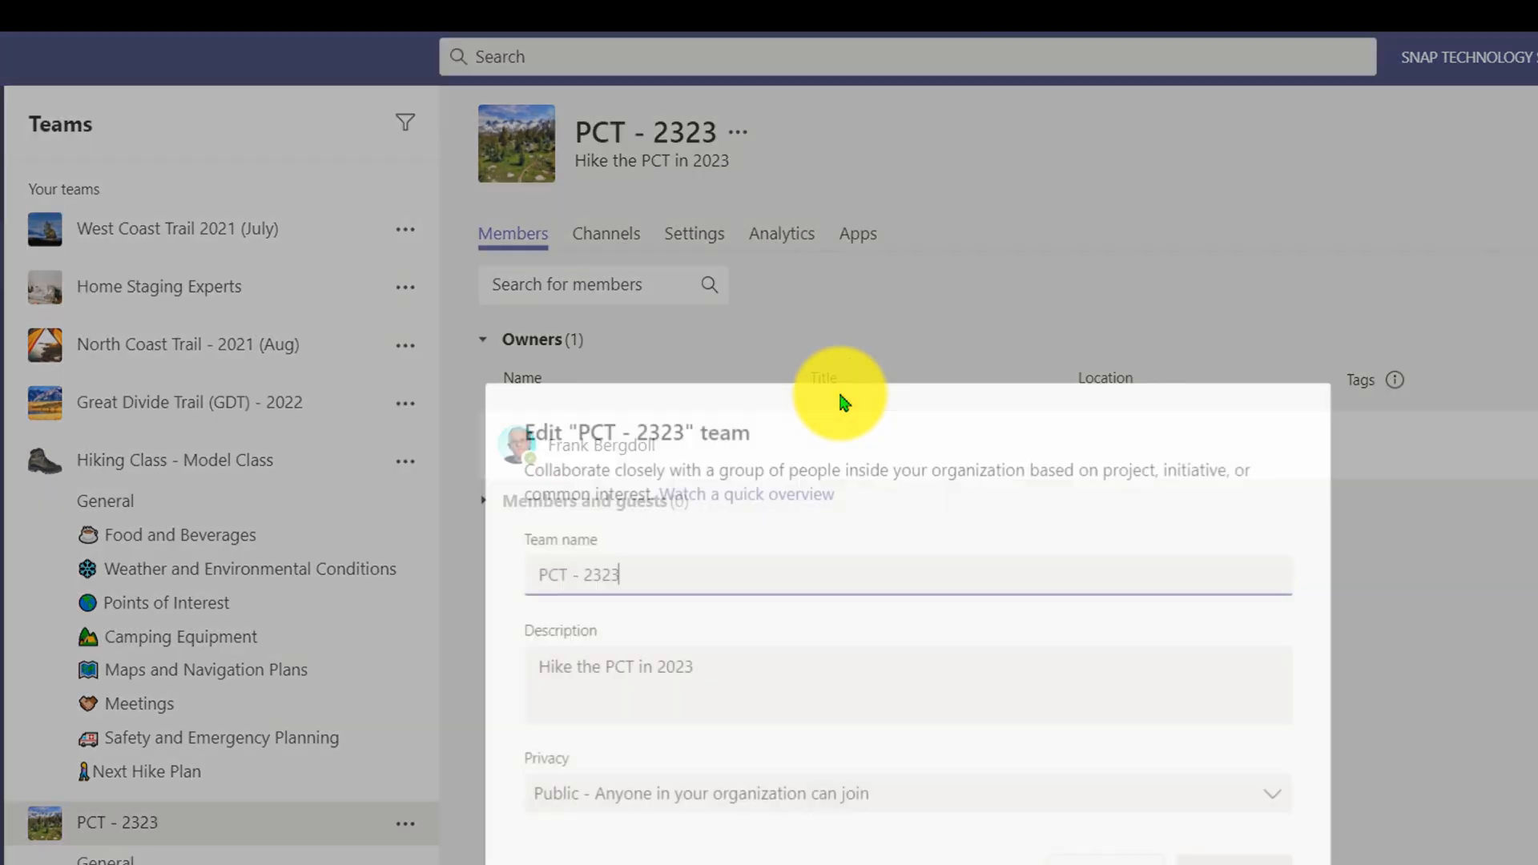
click(599, 575)
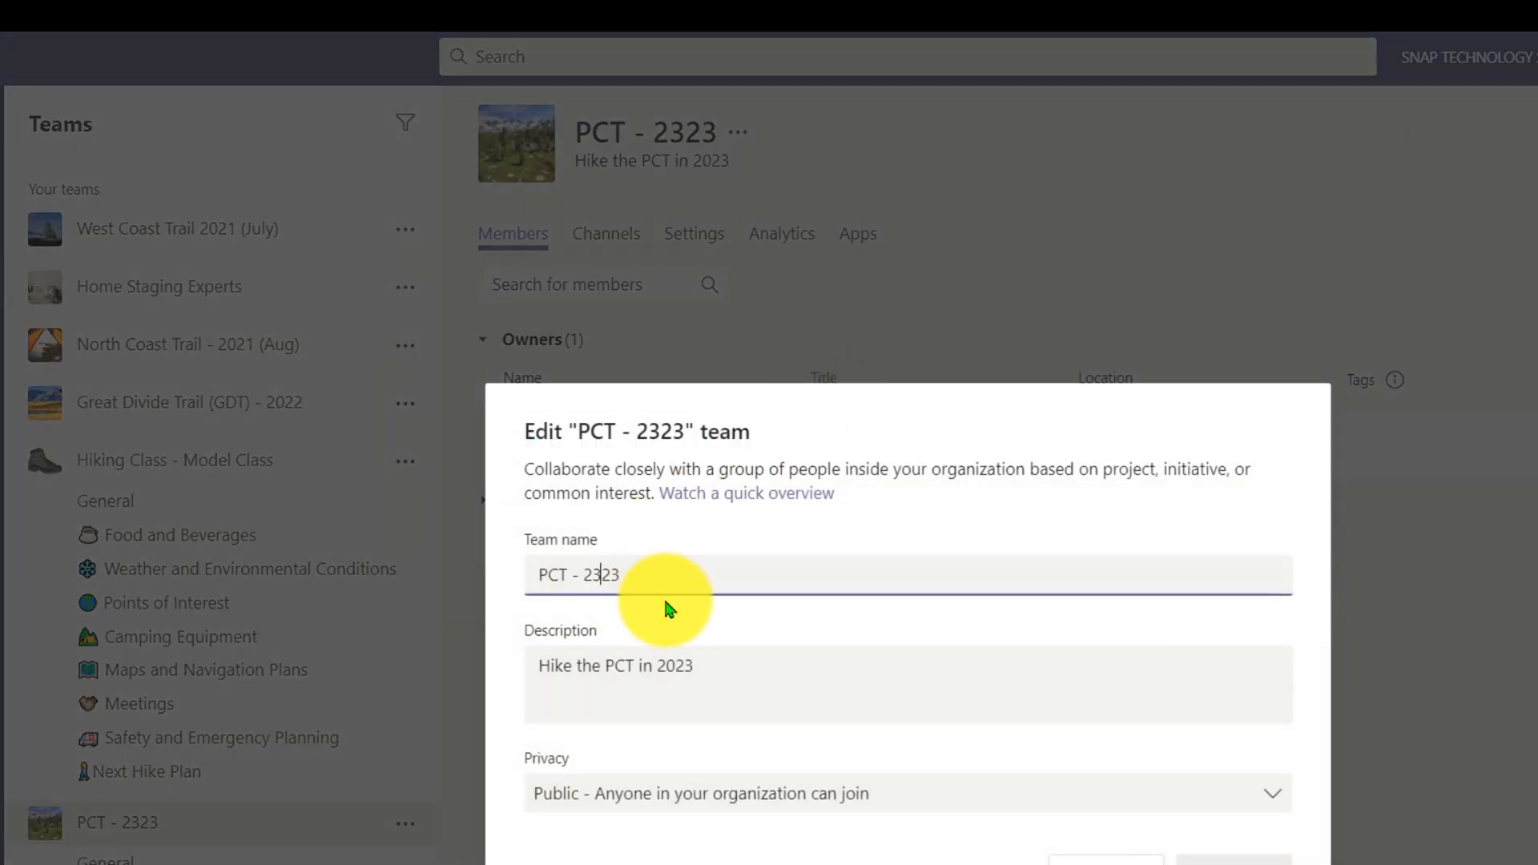
key(BackSpace)
text(0)
click(1229, 861)
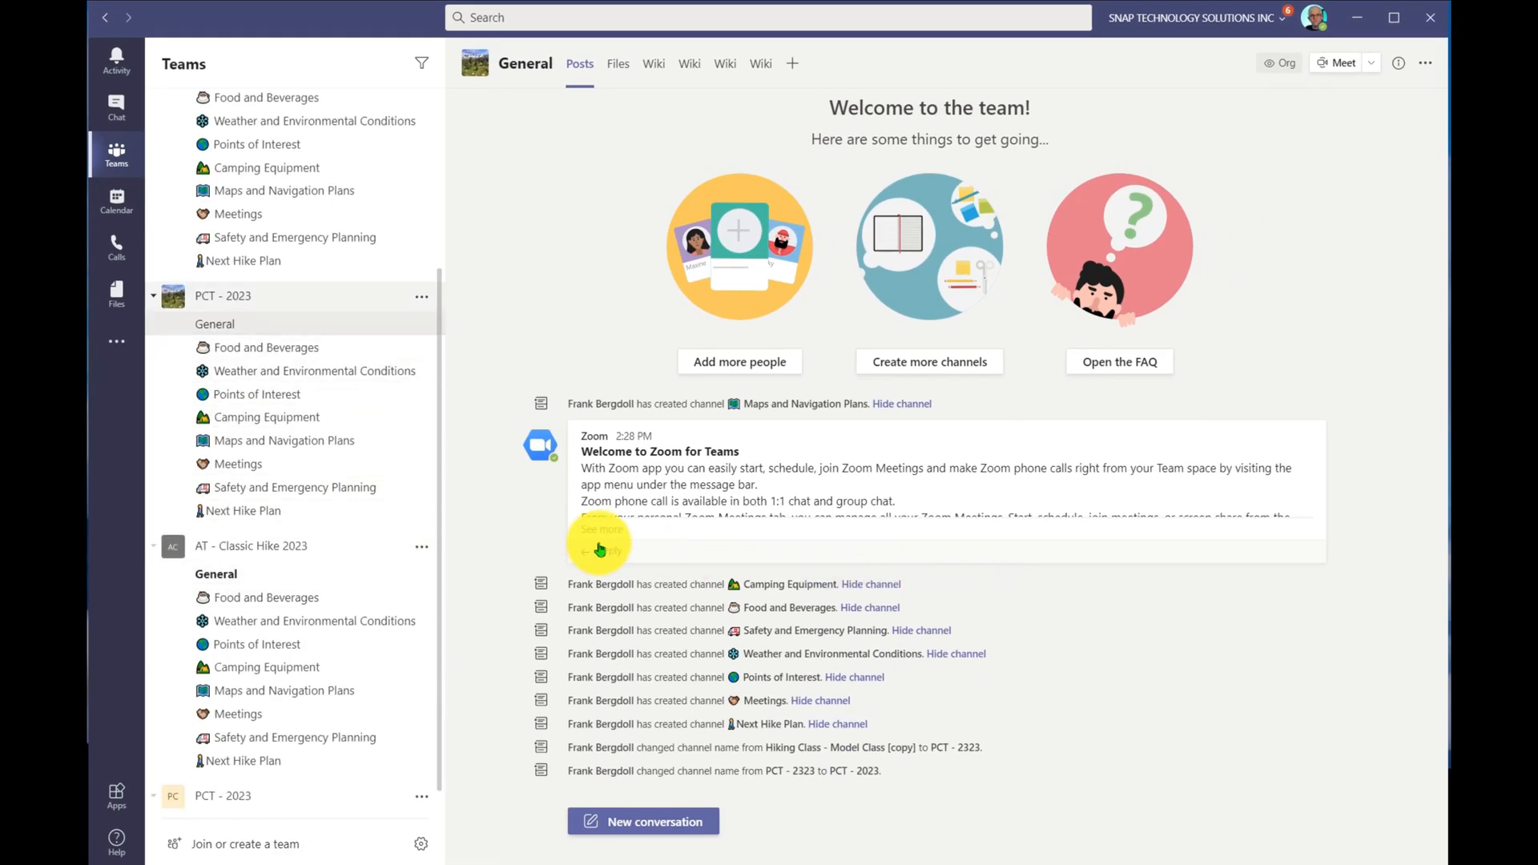
- Delete the duplicate "PCT - 2023" team that has the PC initials, acknowledging that everything will be deleted
scroll(299, 509, down, 1)
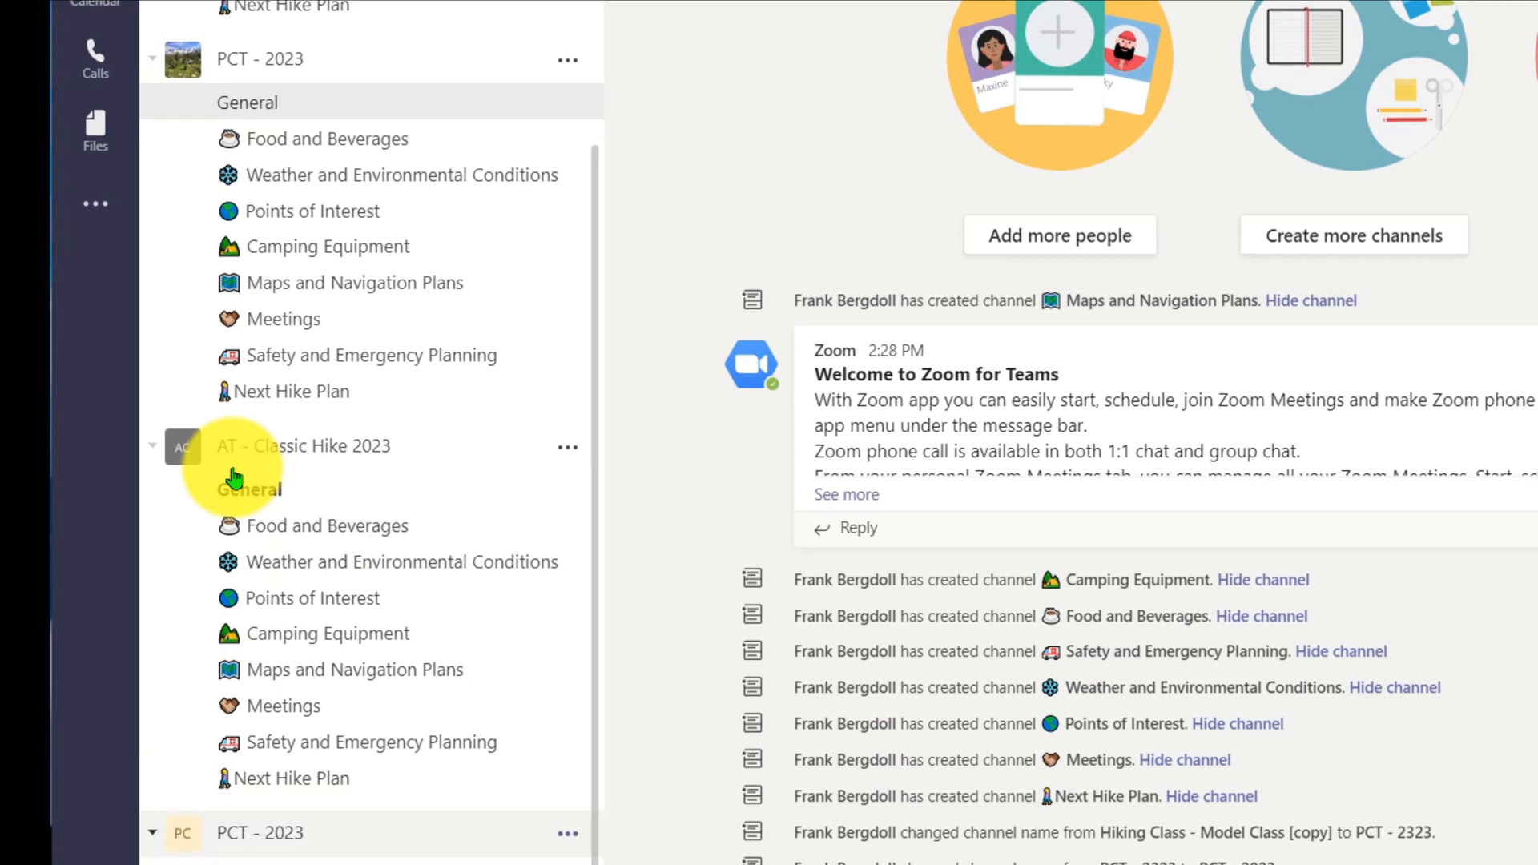
scroll(234, 478, up, 5)
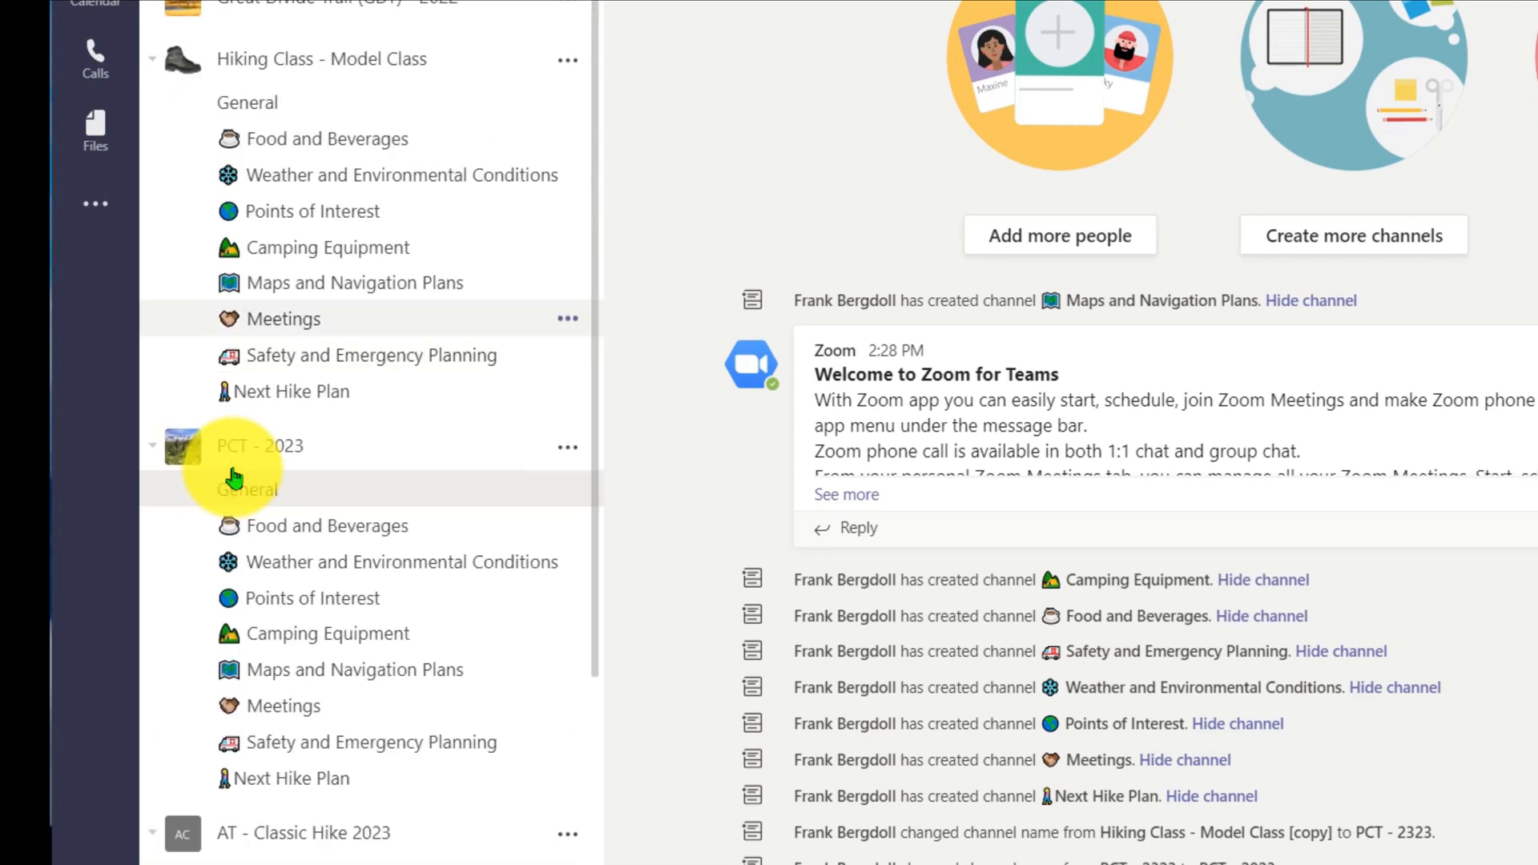
scroll(233, 478, down, 5)
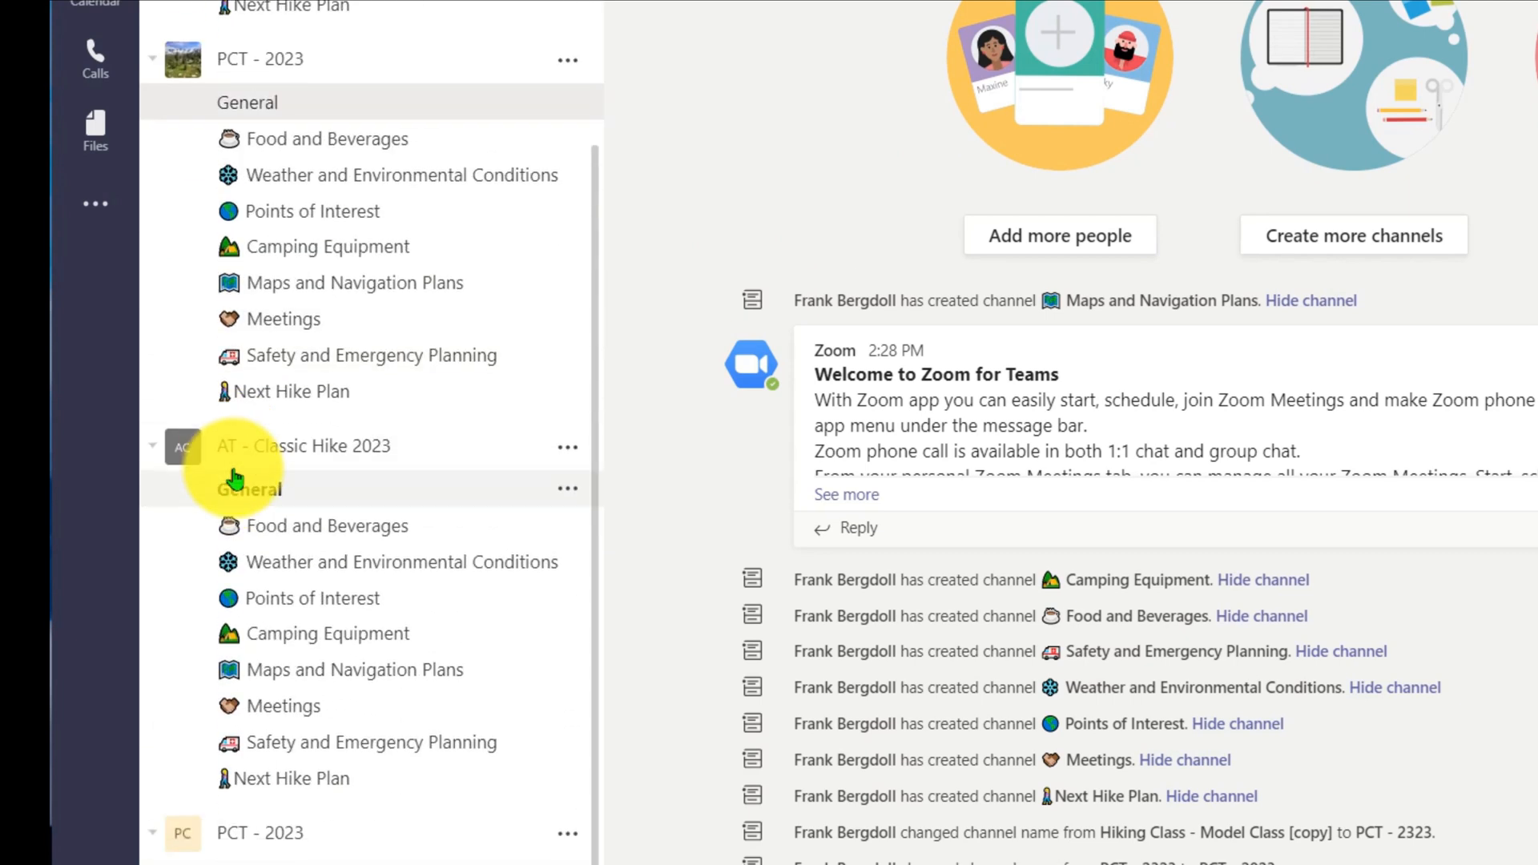
click(577, 839)
click(628, 787)
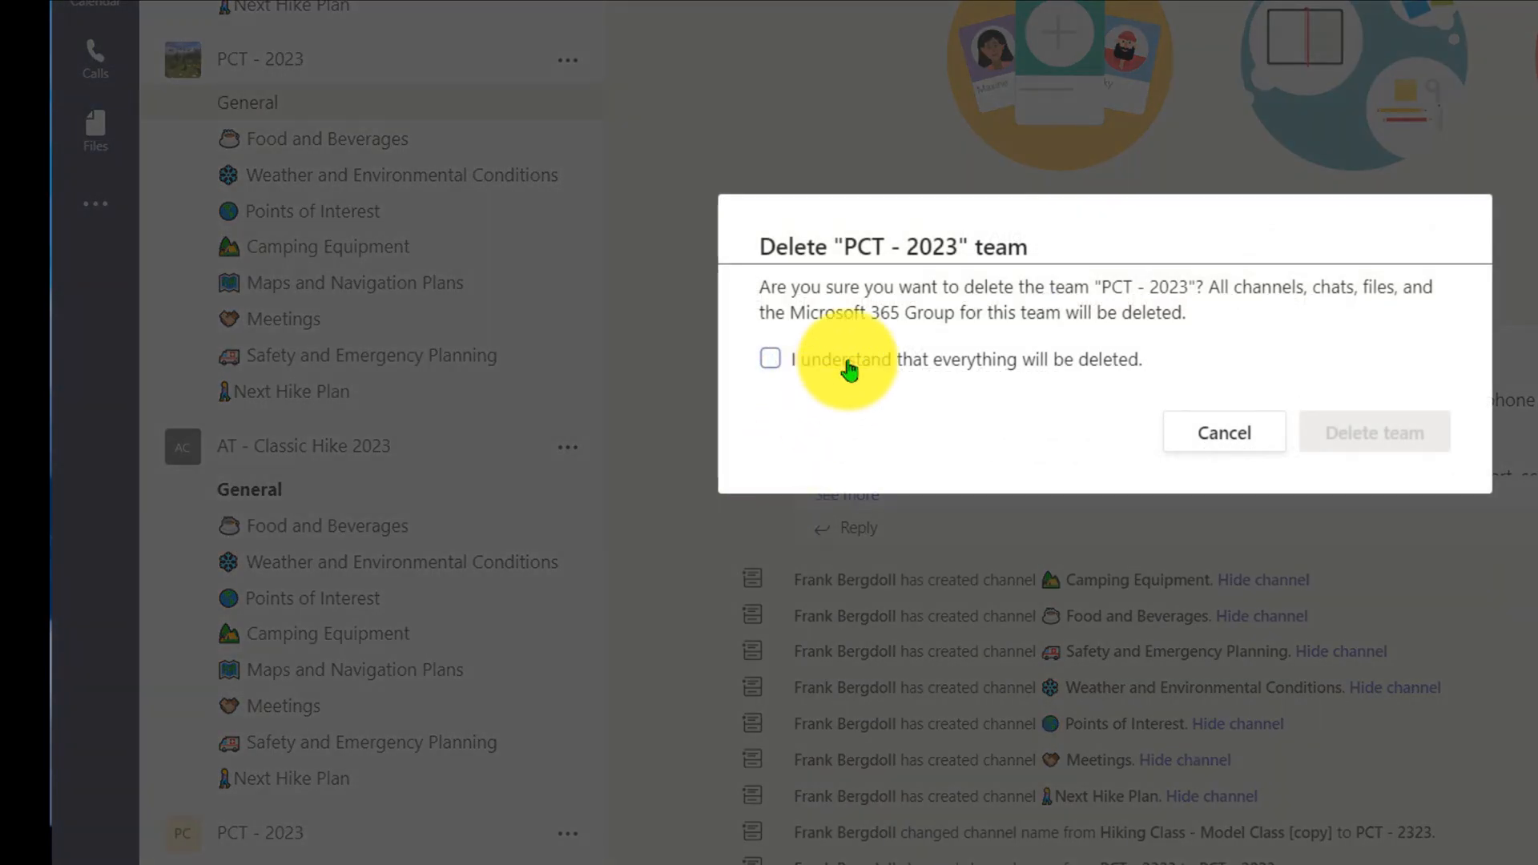
click(849, 369)
click(1359, 434)
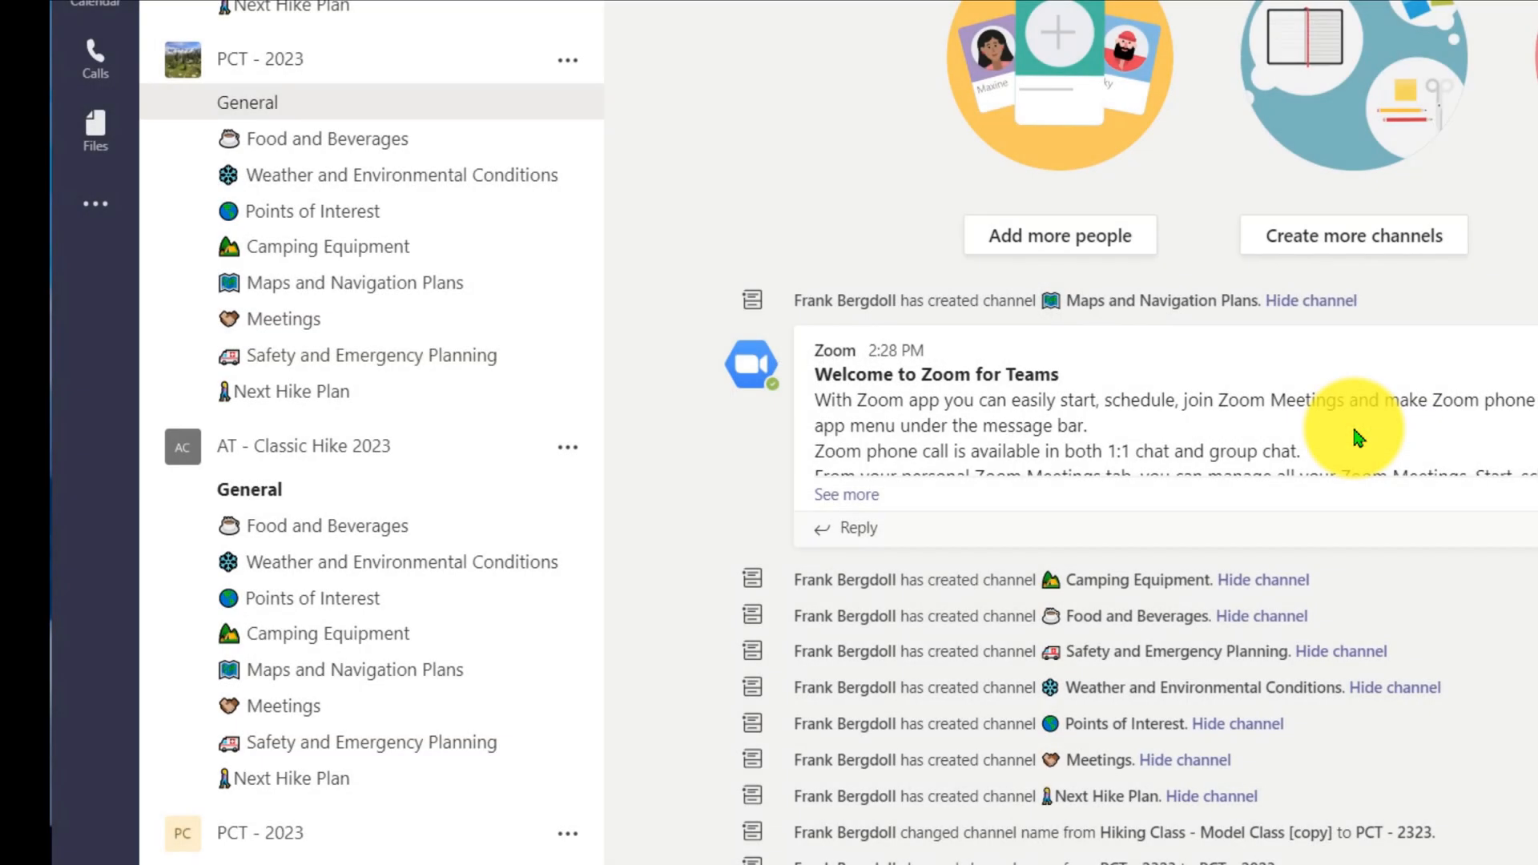
scroll(468, 380, up, 3)
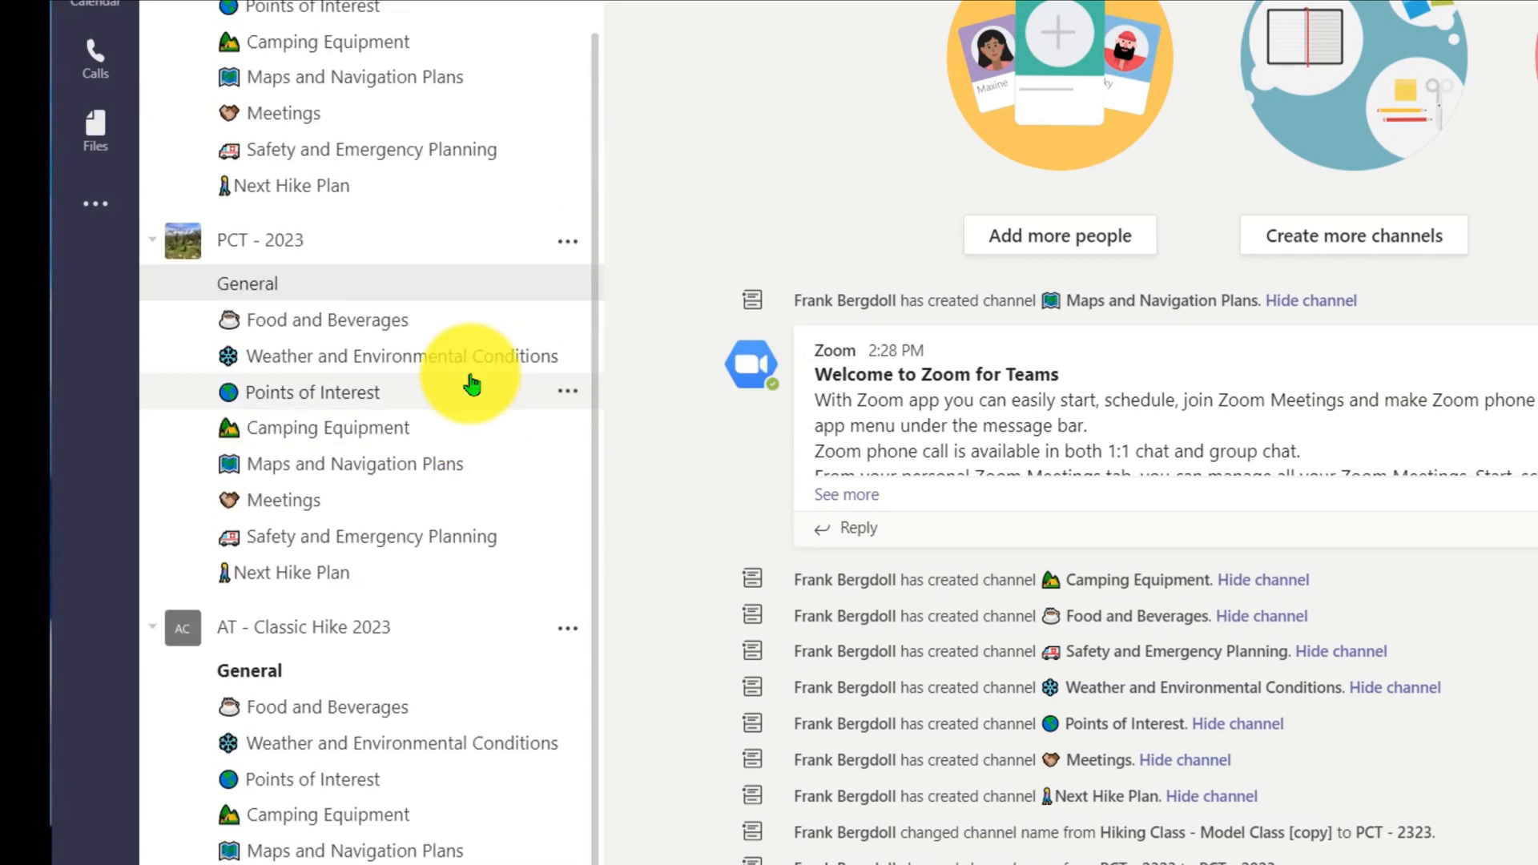